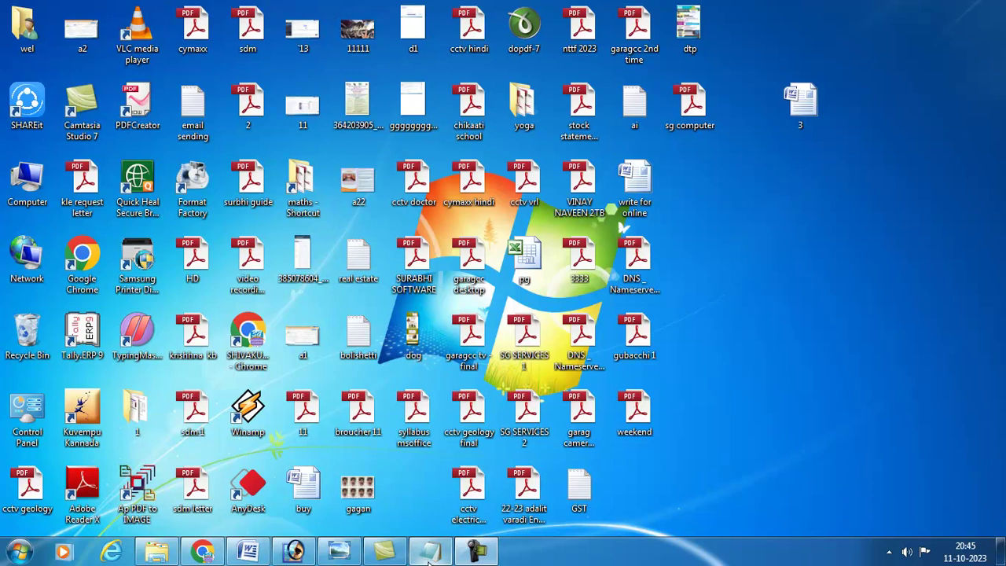
# Select the gagan JPEG image on the desktop
pyautogui.click(369, 492)
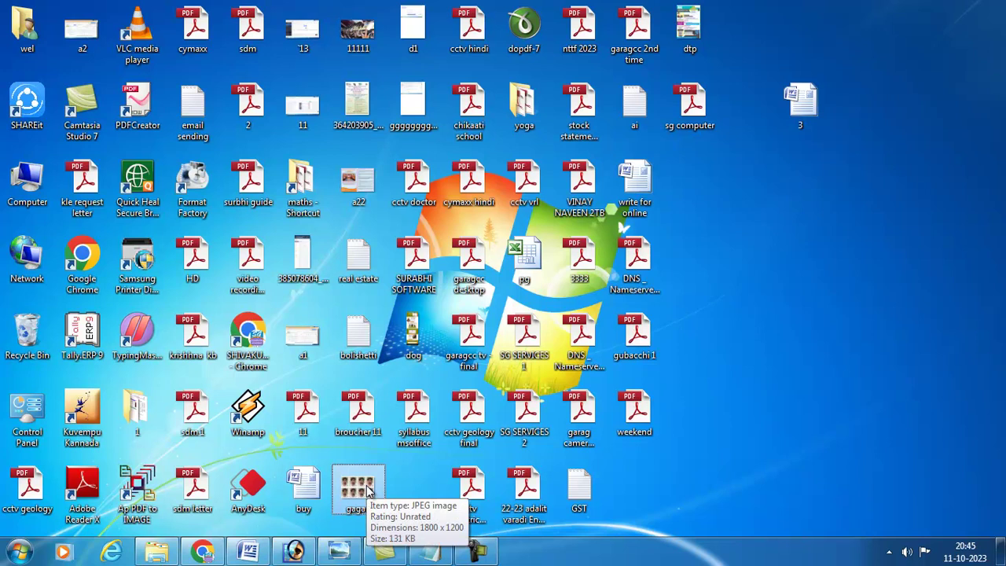
pyautogui.doubleClick(368, 491)
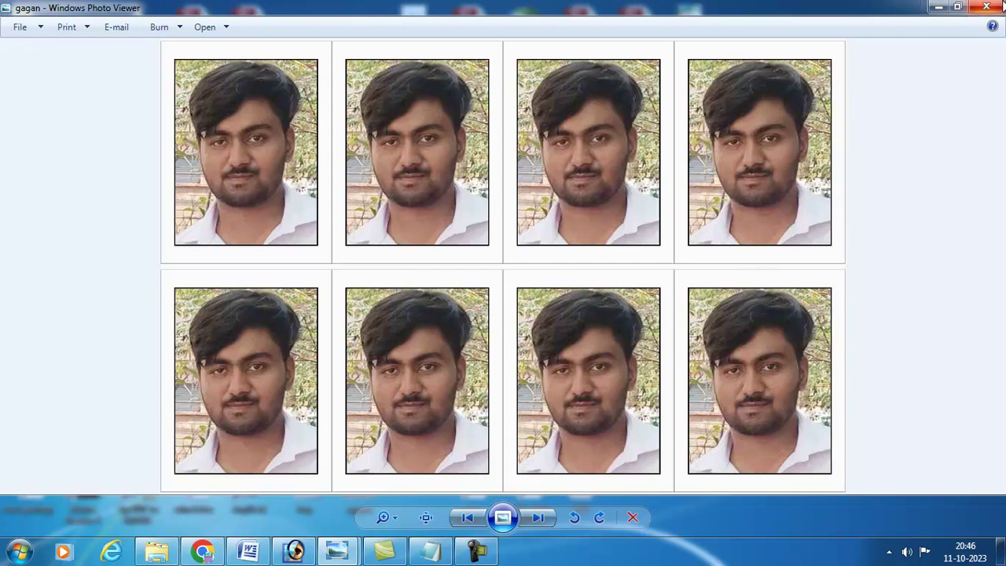
# Close Photo Viewer, then quit Photoshop, discarding the Untitled-1 sheet without saving
pyautogui.click(1002, 6)
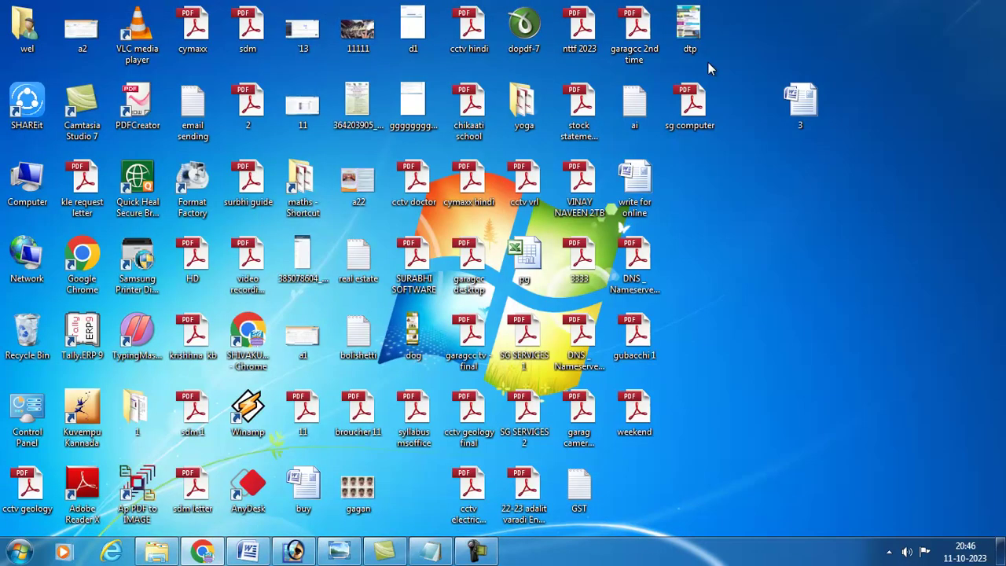
pyautogui.click(296, 556)
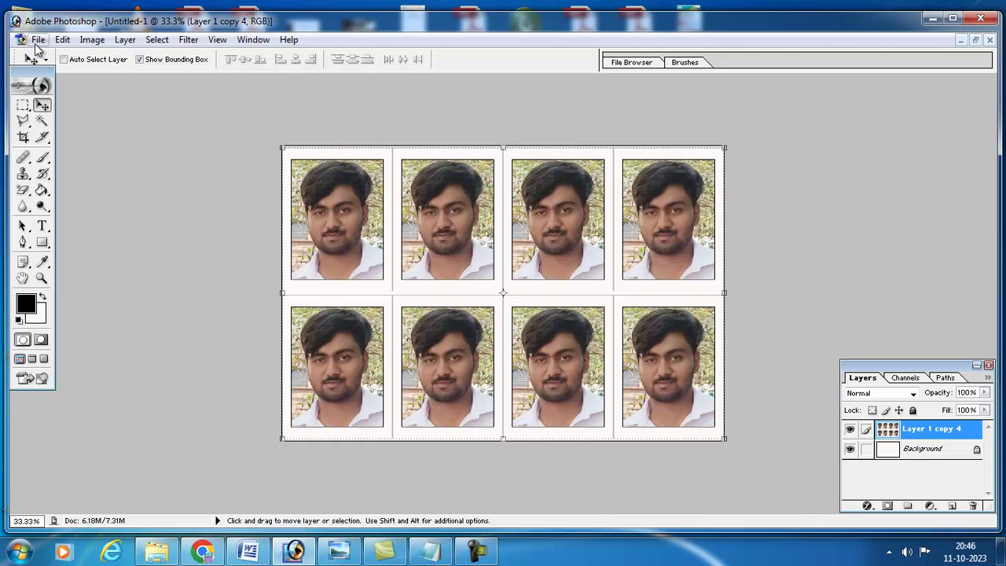
pyautogui.click(993, 17)
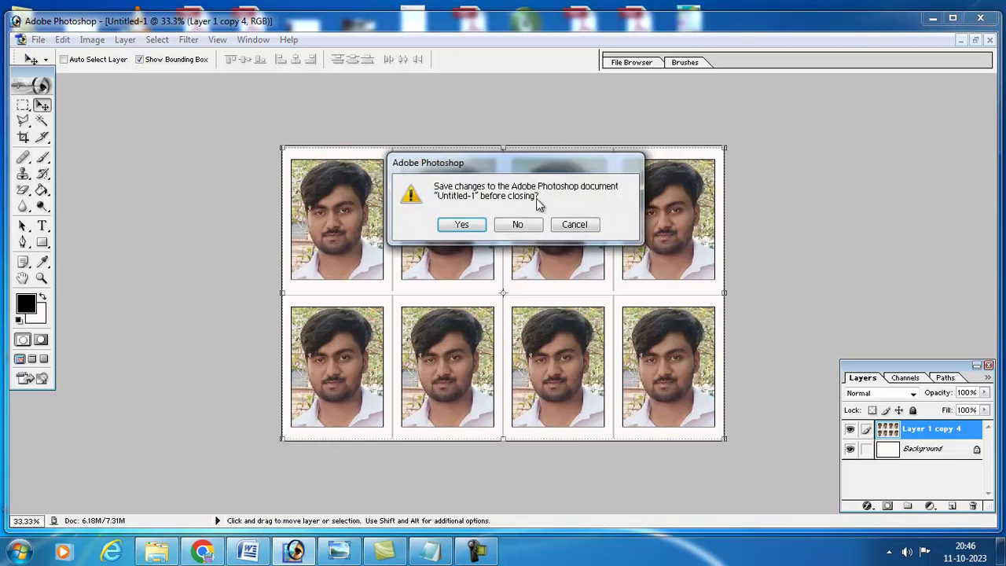
pyautogui.click(517, 225)
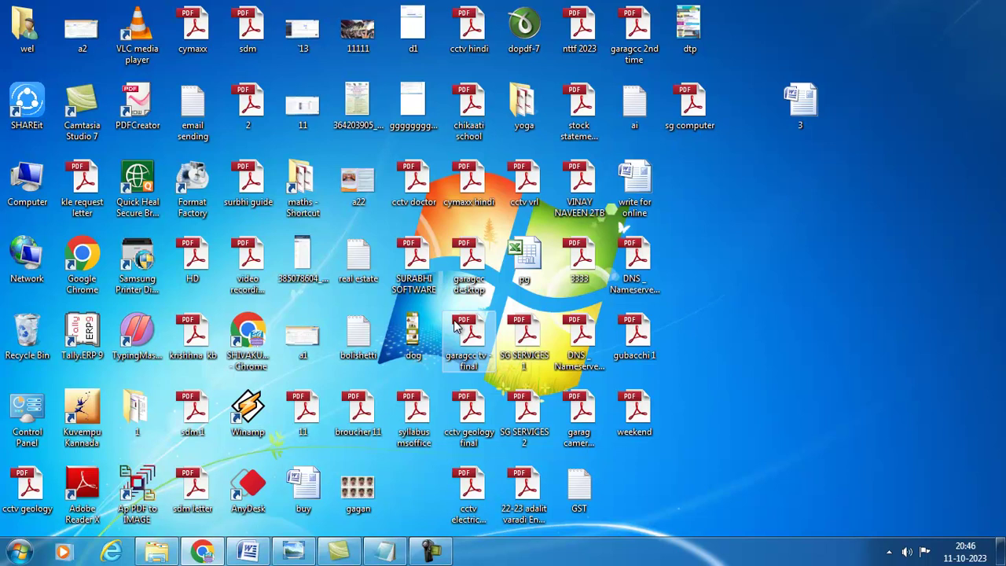
# Launch Photoshop 7.0 from the Run dialog using the 'photoshop 7.0' entry
pyautogui.press('super+r')
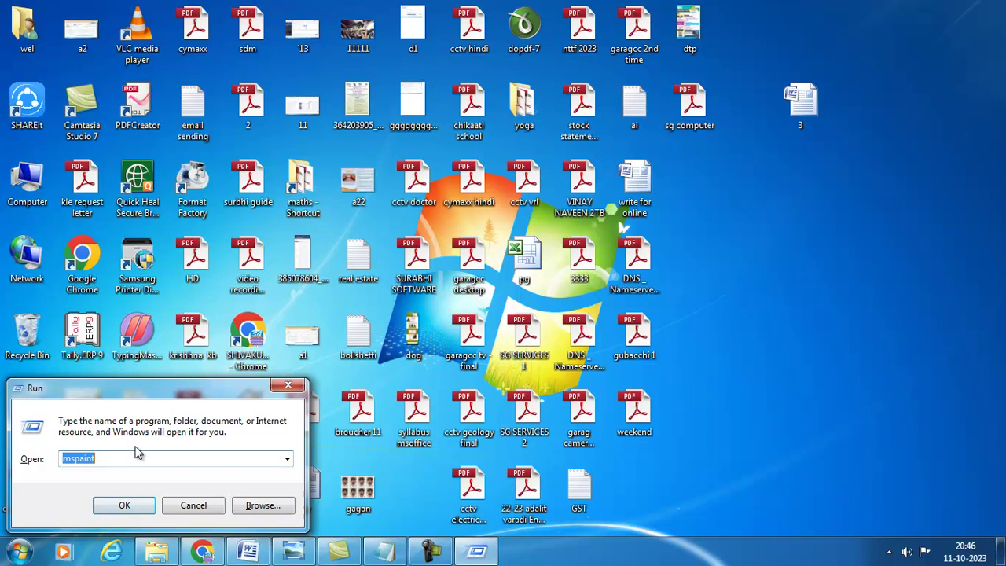
pyautogui.write('p')
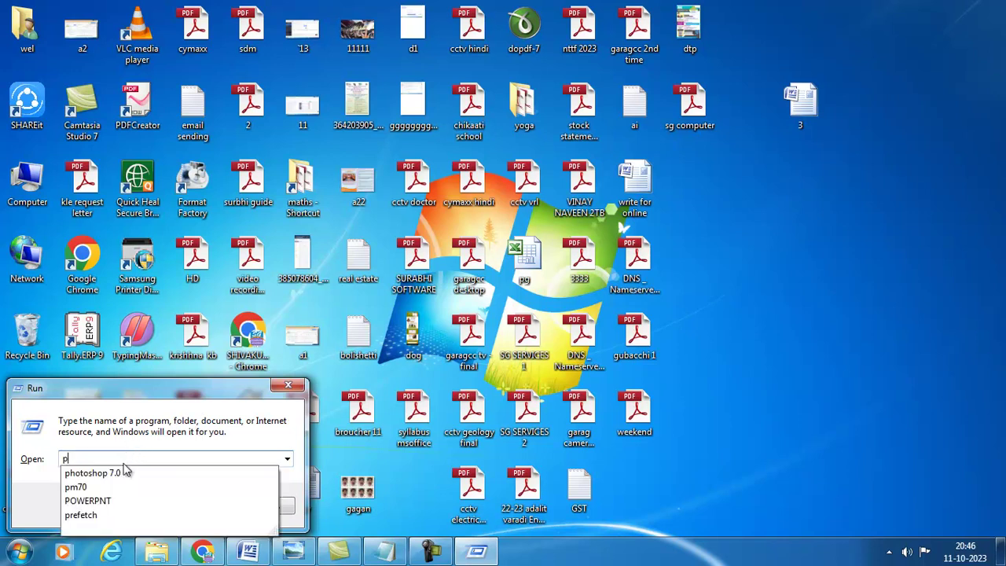
pyautogui.click(124, 473)
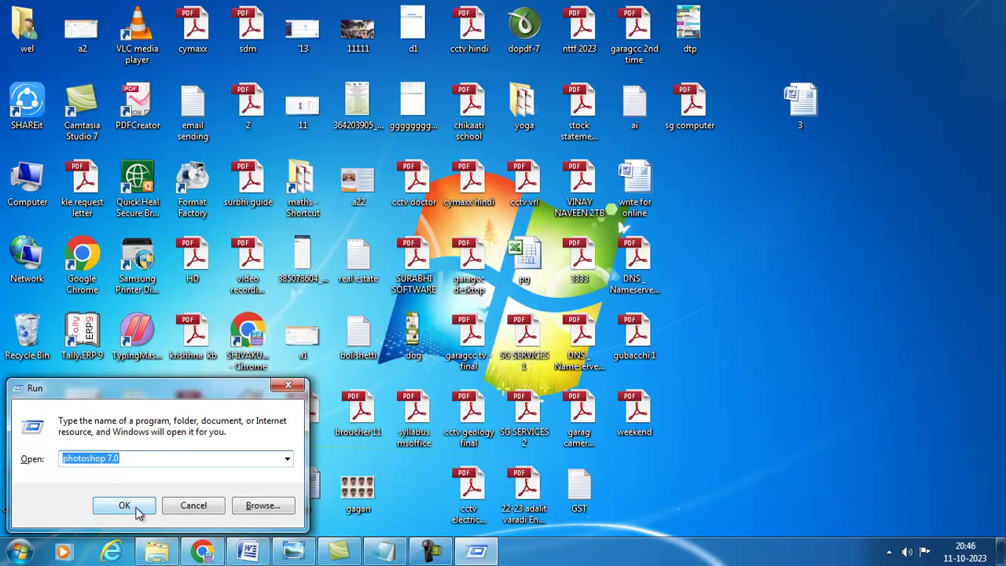
pyautogui.click(137, 509)
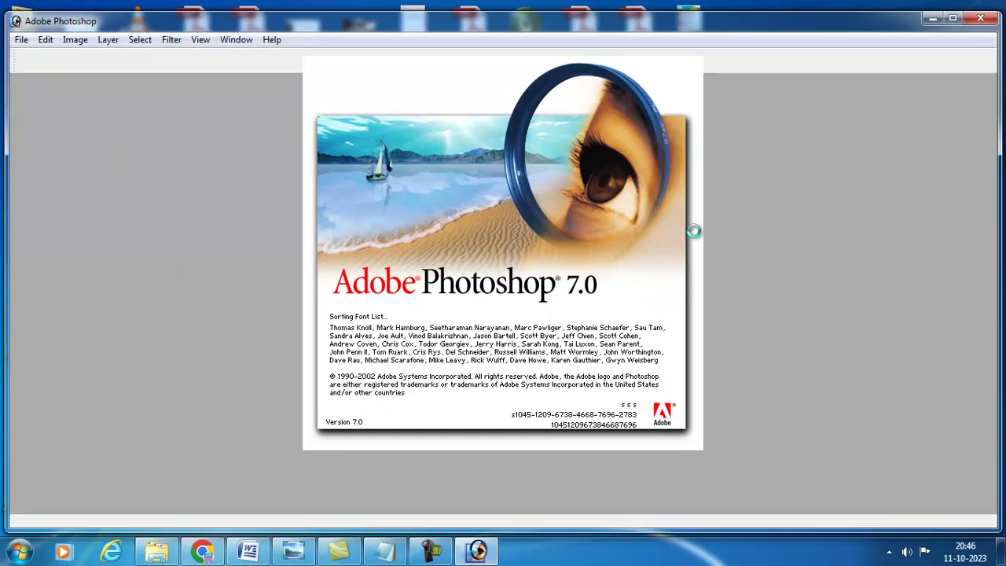
# Cancel the New dialog and browse the Open dialog to New Volume (E:)
pyautogui.hotkey('ctrl', 'n')
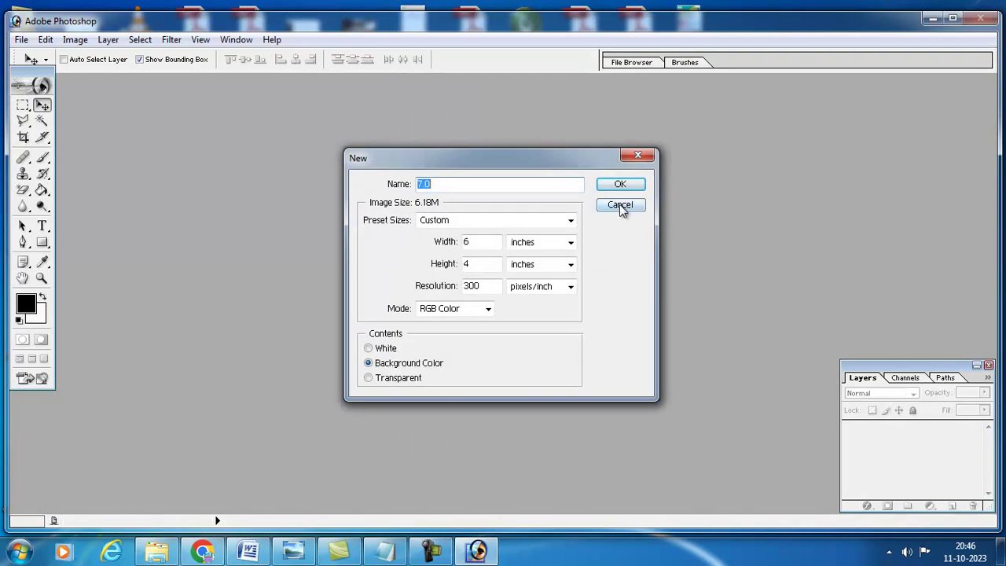
pyautogui.click(620, 204)
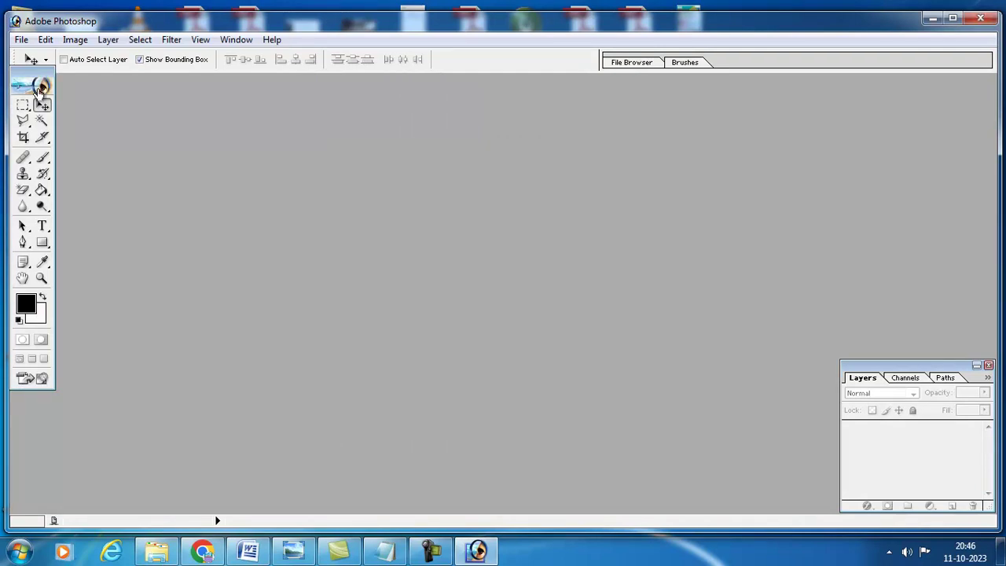
pyautogui.click(23, 41)
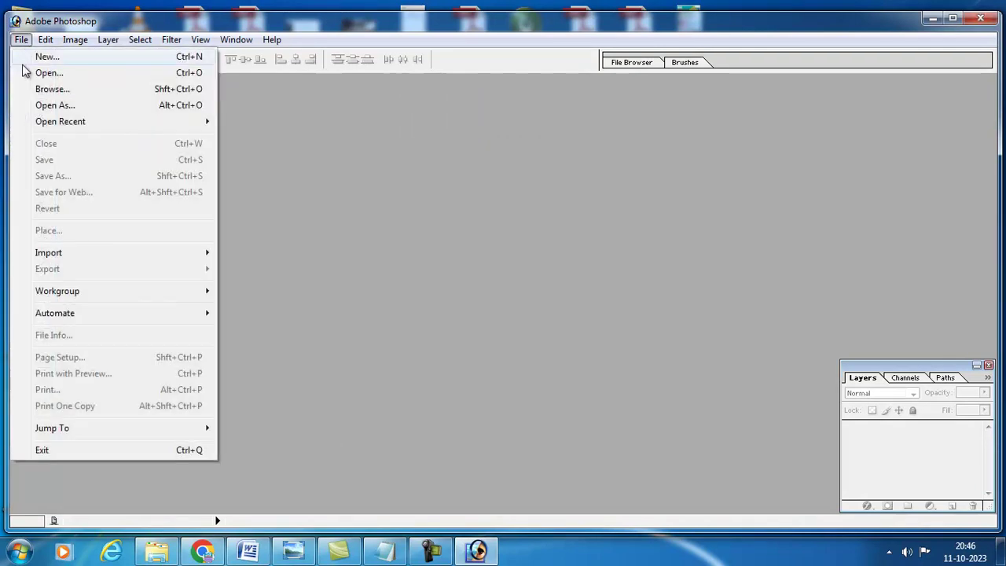
pyautogui.click(63, 79)
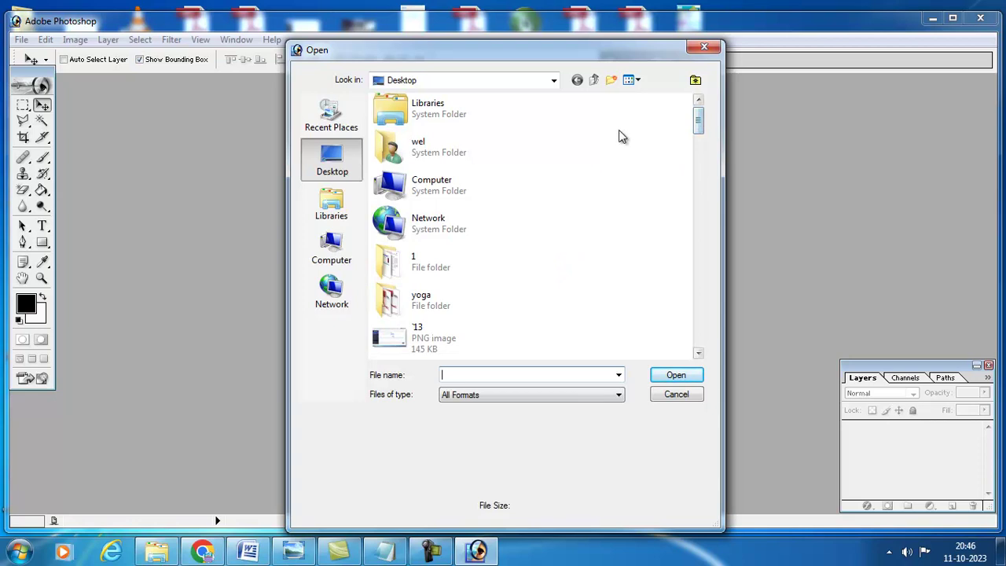
pyautogui.doubleClick(488, 190)
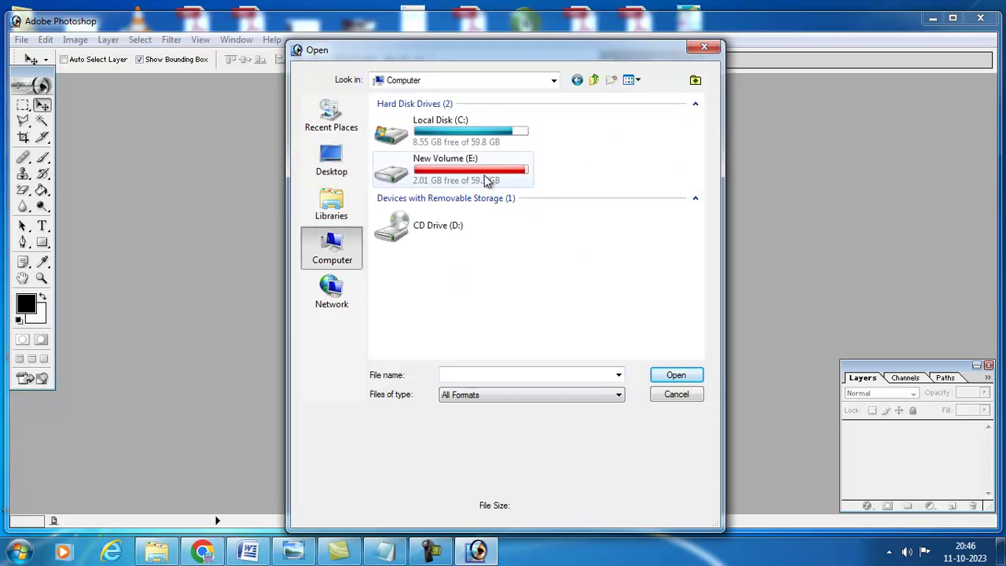
pyautogui.doubleClick(472, 169)
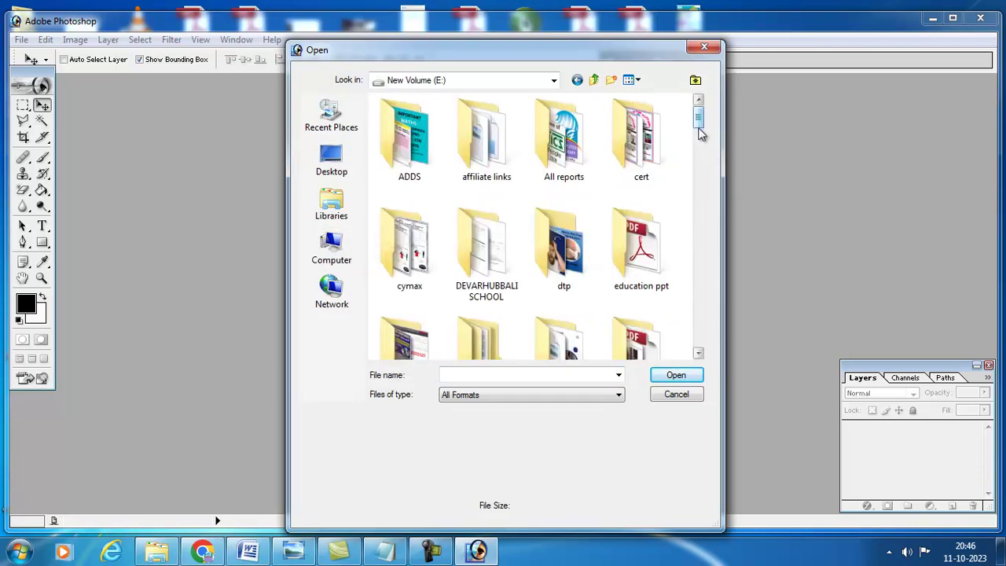
# Find and select the GA - Copy portrait among the drive E: files
pyautogui.scroll(-5, 693, 196)
pyautogui.scroll(-5, 690, 193)
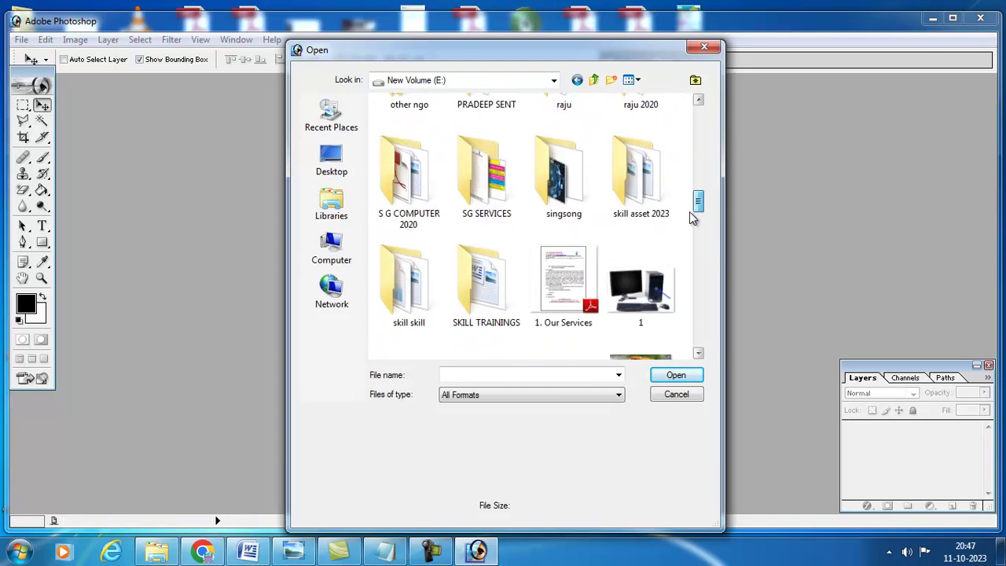
pyautogui.scroll(-3, 688, 237)
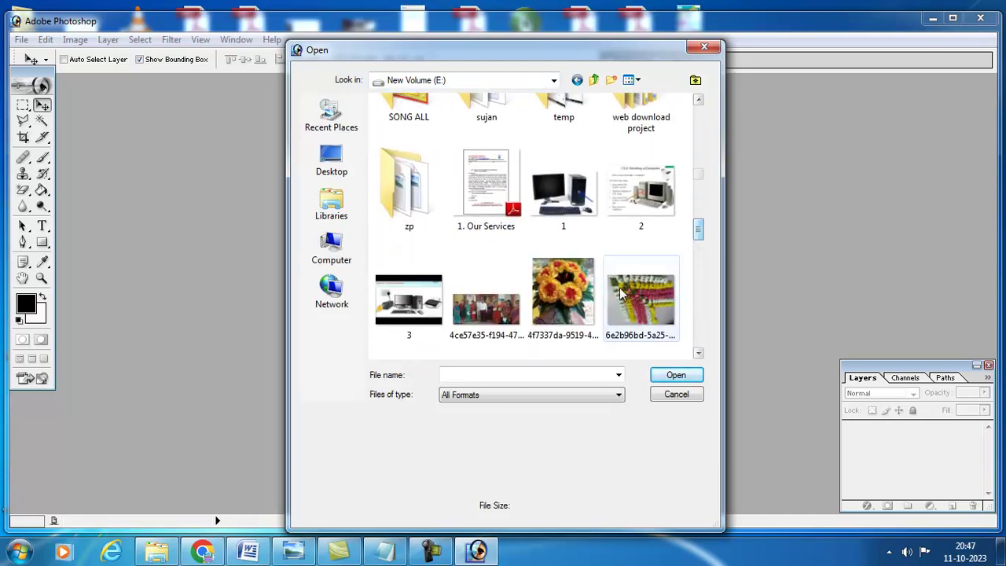
pyautogui.click(576, 309)
pyautogui.press('g')
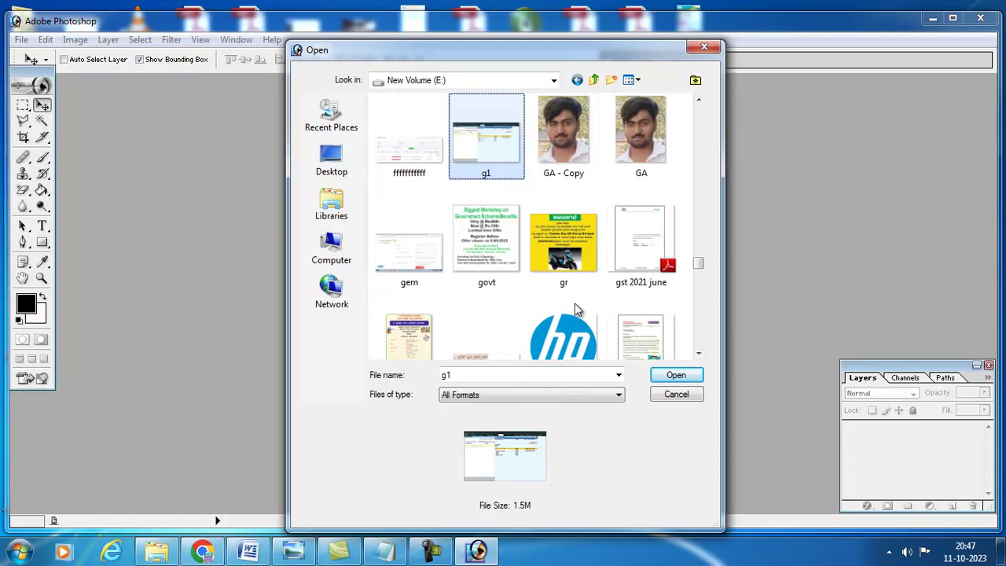
pyautogui.click(576, 173)
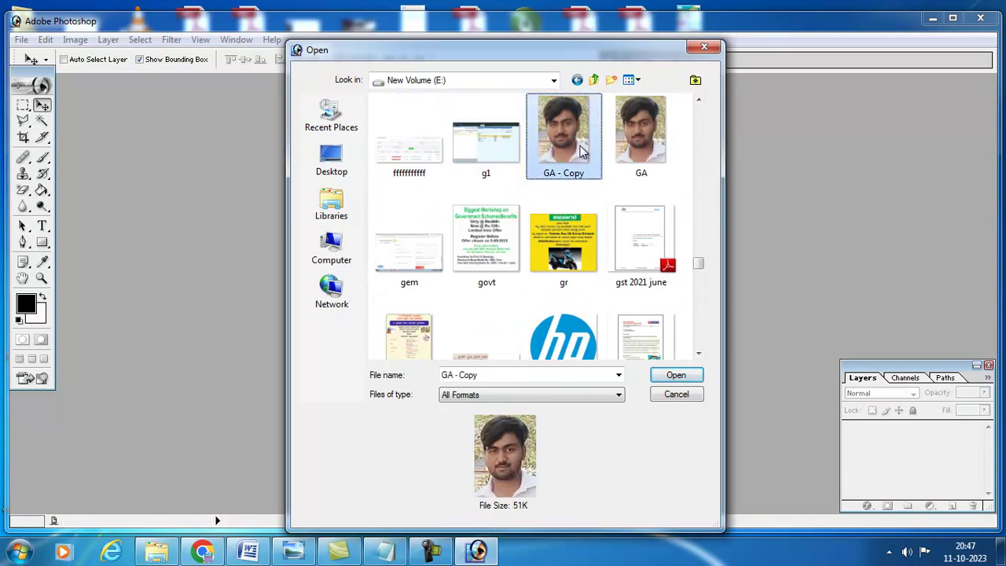
# Open GA - Copy and bring up Image Size with Constrain Proportions turned off
pyautogui.click(674, 377)
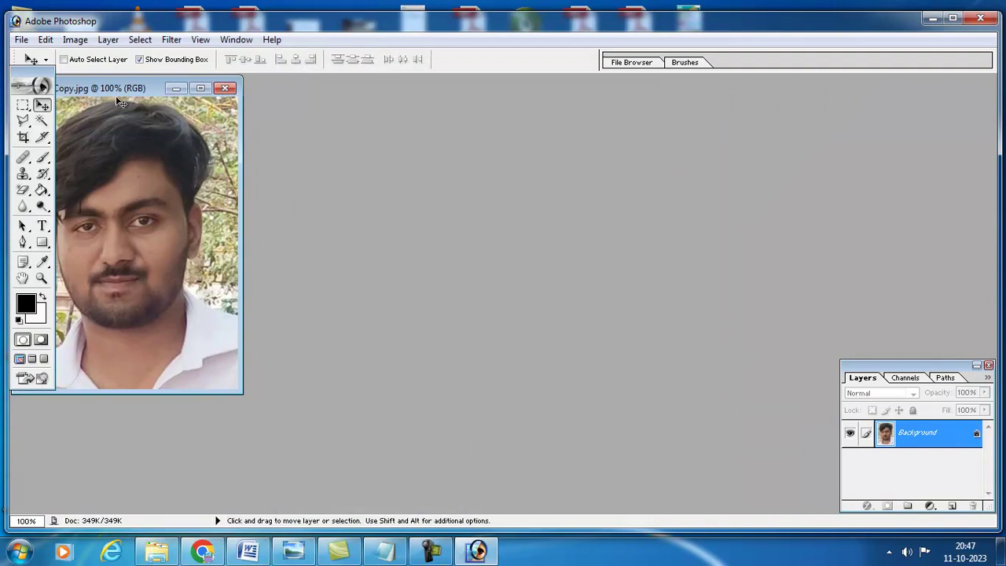
pyautogui.moveTo(141, 94); pyautogui.dragTo(321, 111)
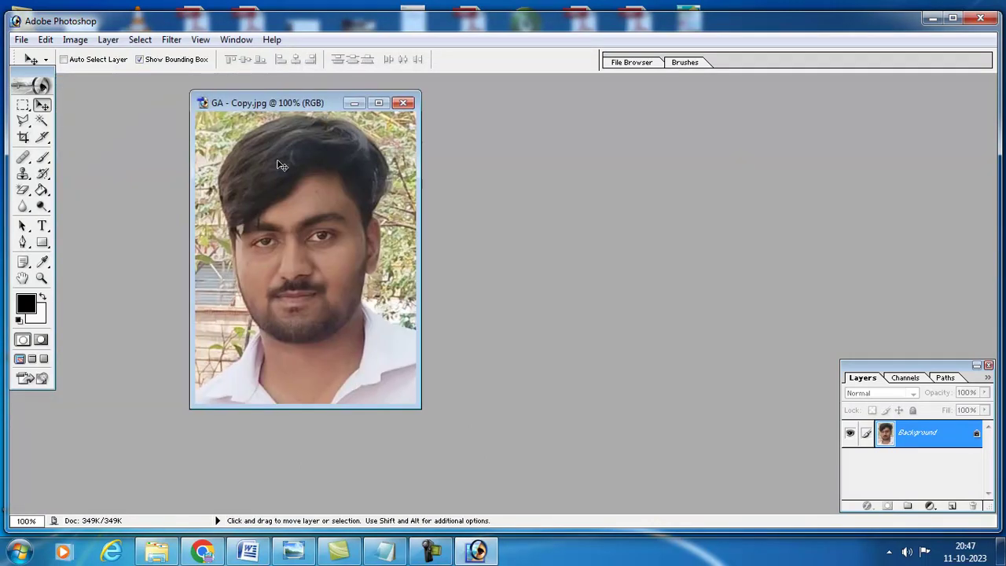
pyautogui.click(76, 41)
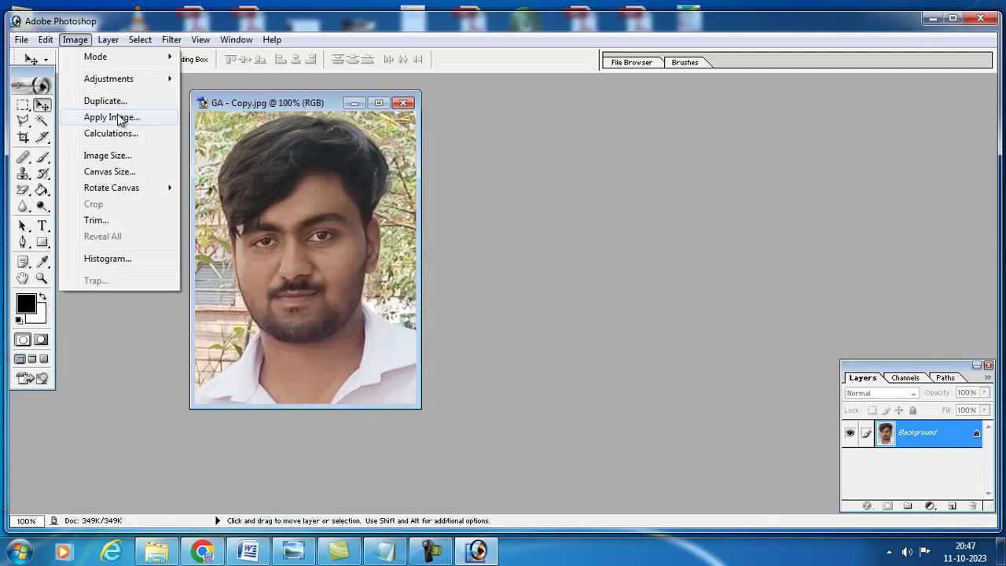
pyautogui.click(132, 161)
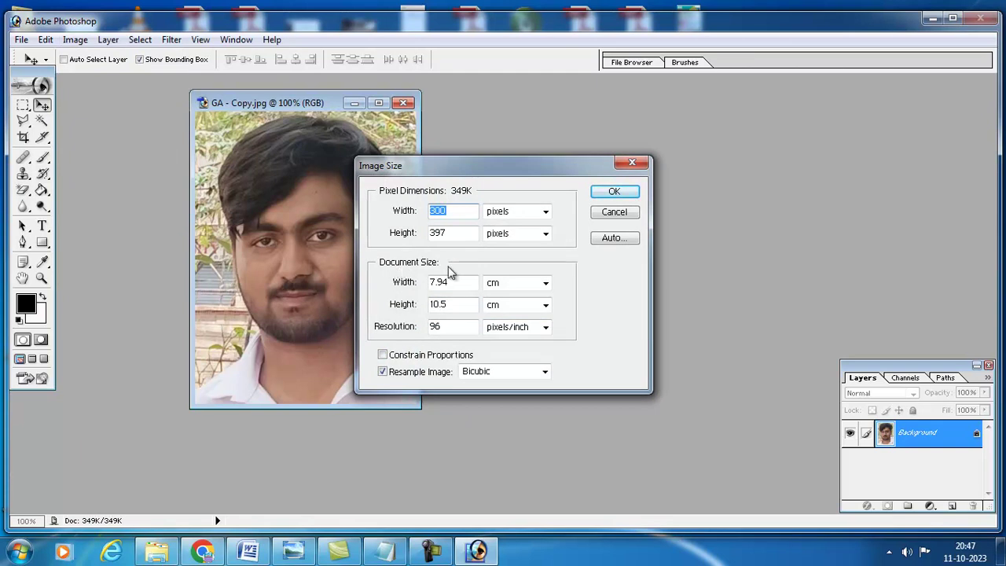
pyautogui.click(398, 359)
pyautogui.click(398, 362)
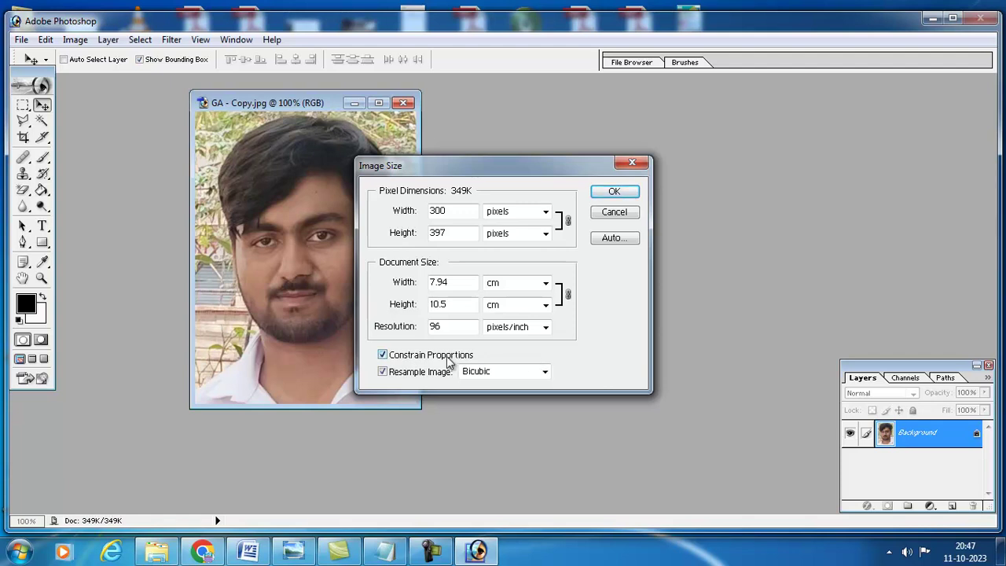
pyautogui.click(396, 359)
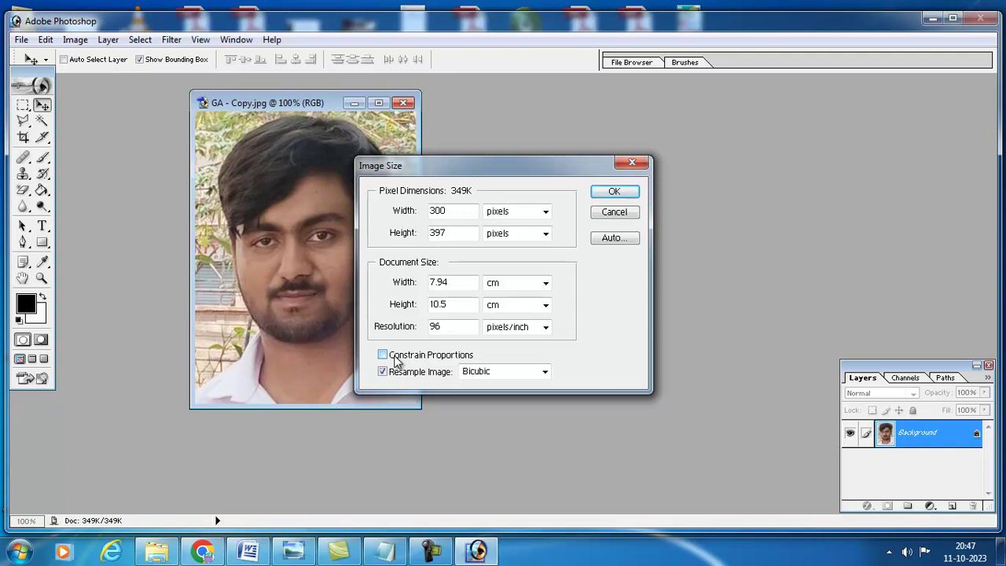
# Set the document width to 1.5 inches
pyautogui.doubleClick(467, 284)
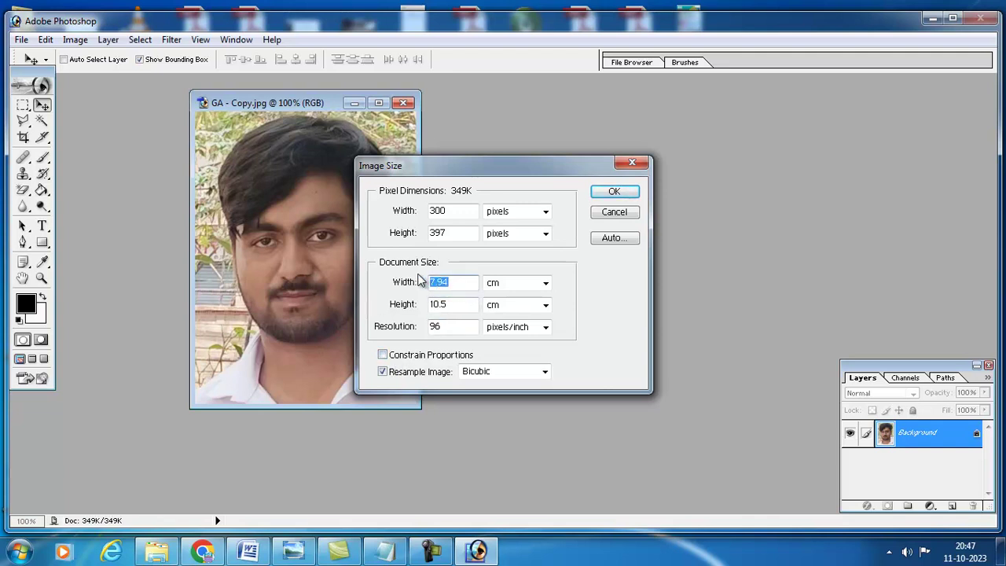
pyautogui.click(514, 285)
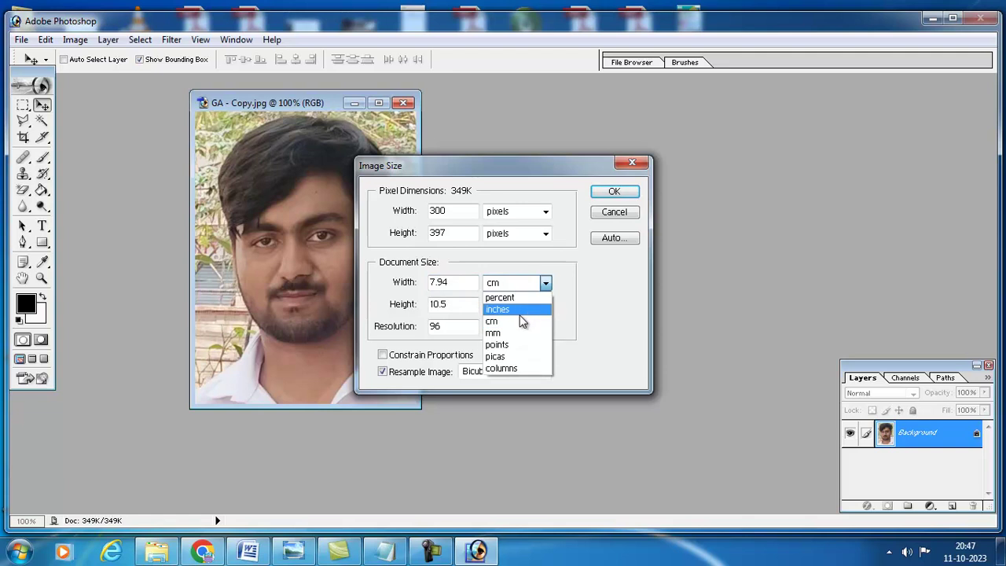
pyautogui.click(514, 310)
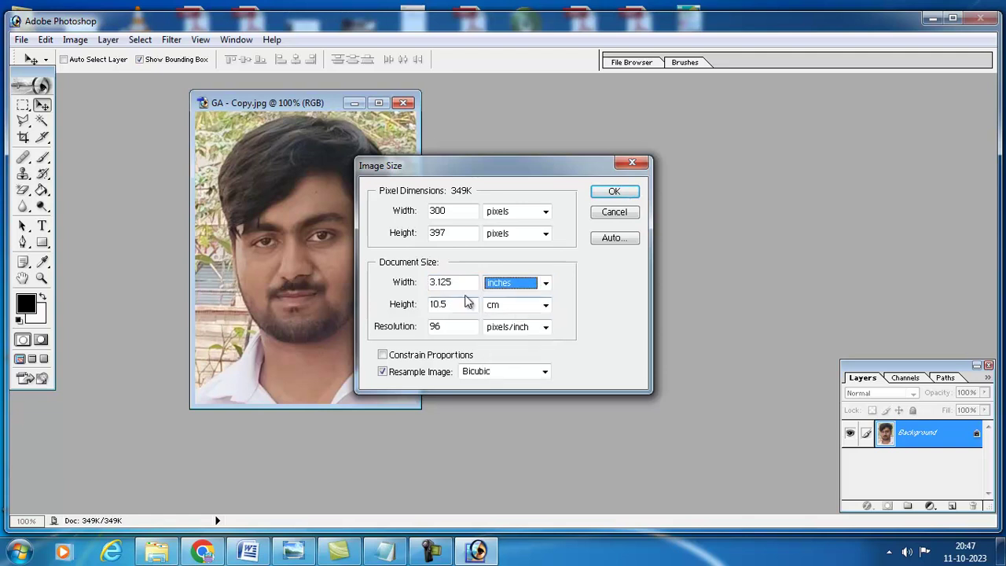
pyautogui.doubleClick(447, 282)
pyautogui.write('1')
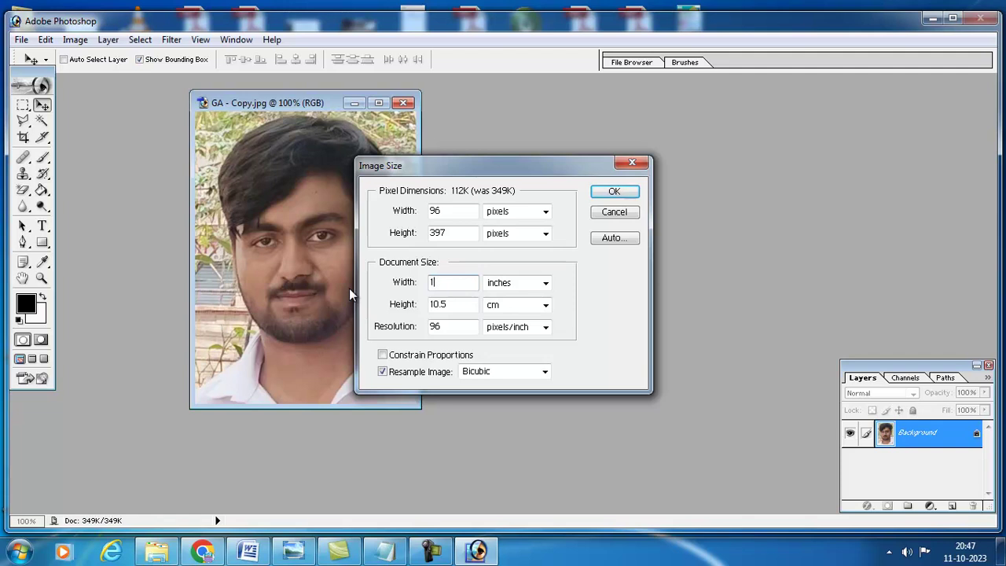
pyautogui.write('.5')
pyautogui.press('Tab')
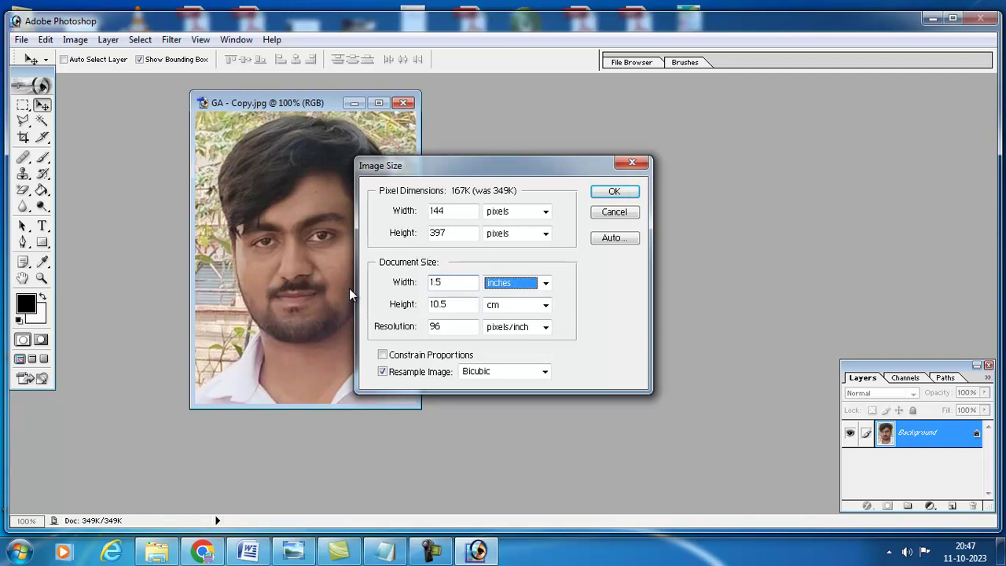
pyautogui.press('Tab')
pyautogui.hotkey('shift', 'Tab')
pyautogui.hotkey('shift', 'Tab')
pyautogui.press('Tab')
pyautogui.press('Tab')
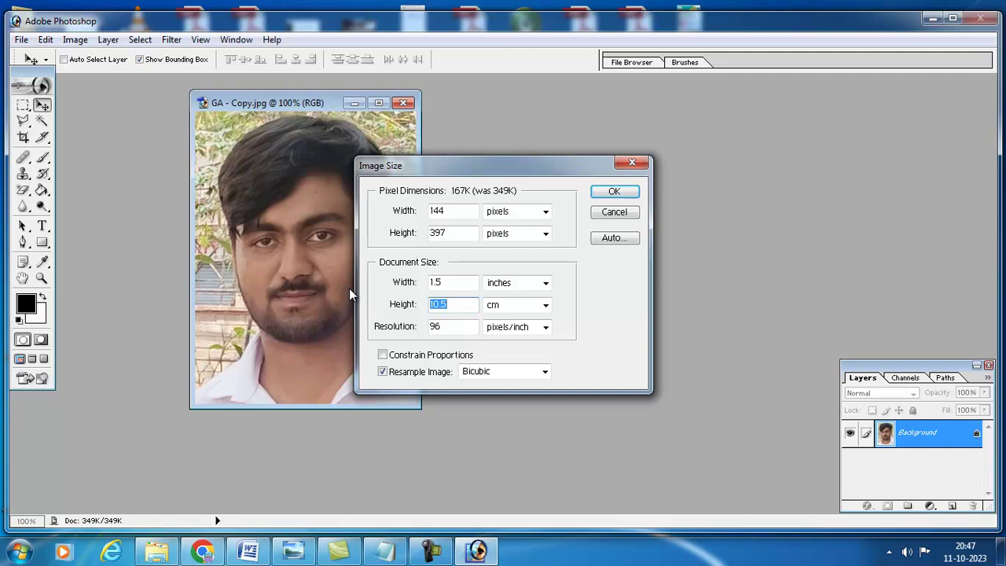
pyautogui.hotkey('shift', 'Tab')
pyautogui.hotkey('shift', 'Tab')
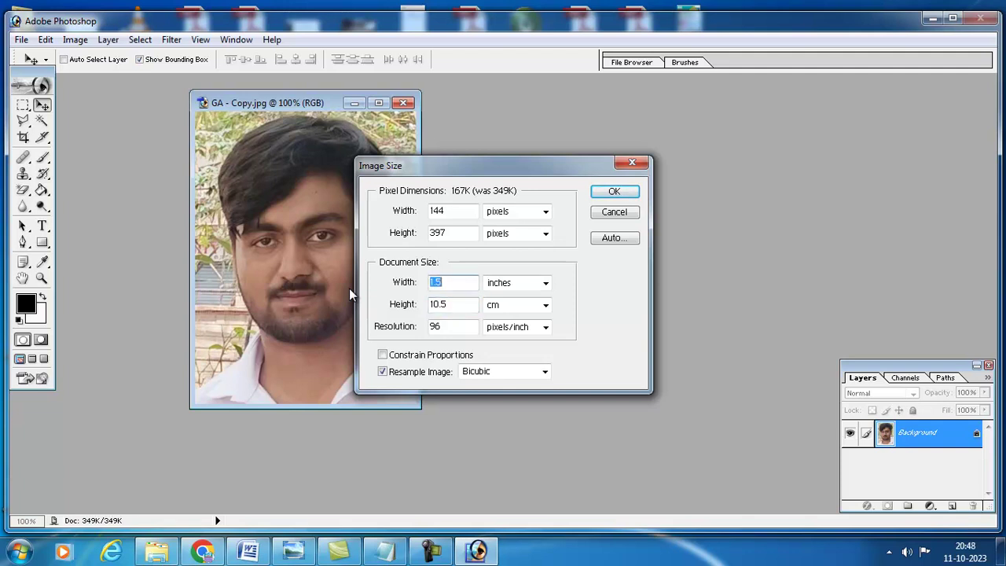
pyautogui.press('Tab')
pyautogui.press('Tab')
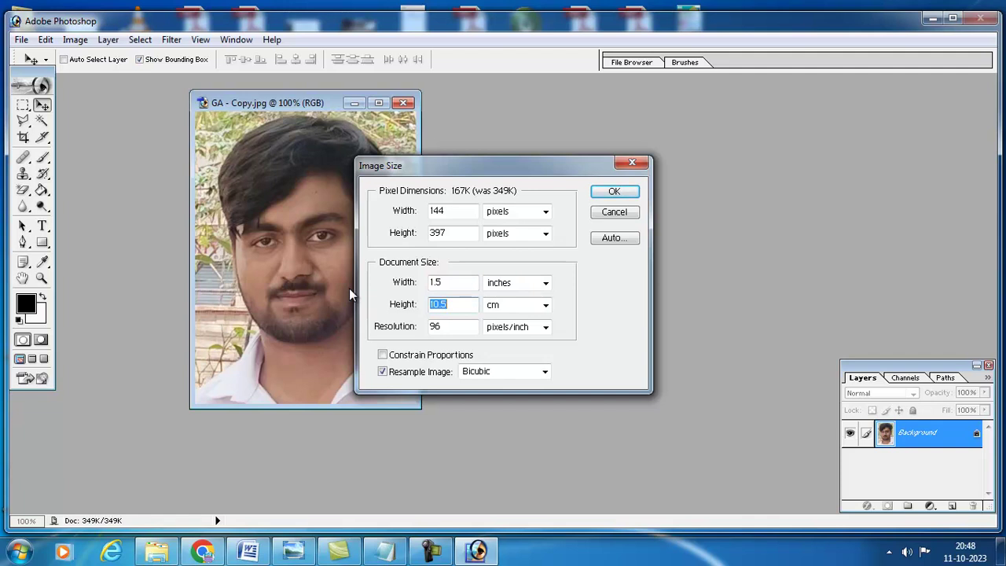
# Set the height to 1.95 inches and resolution to 300 pixels/inch, then apply
pyautogui.write('2')
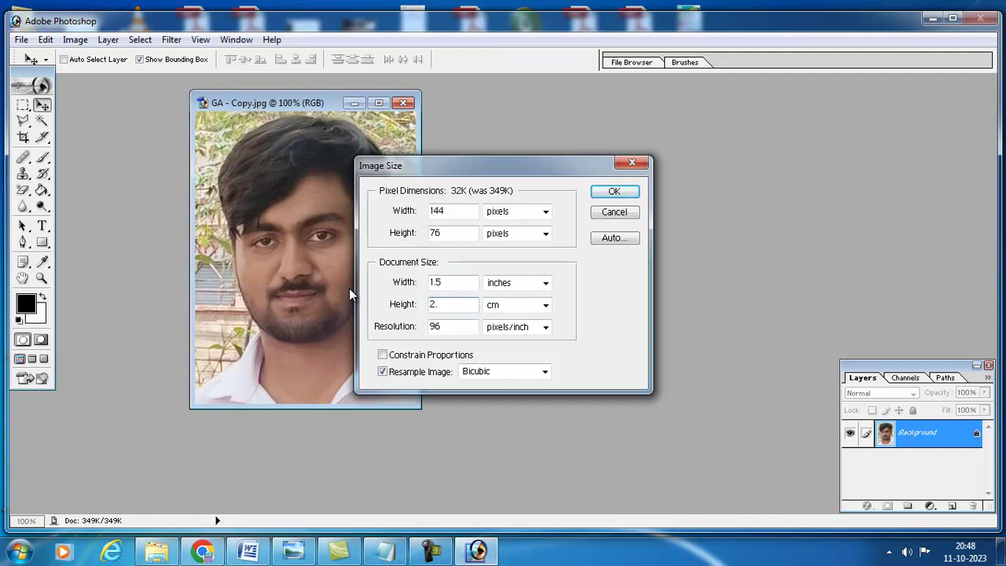
pyautogui.press('BackSpace')
pyautogui.write('1.95')
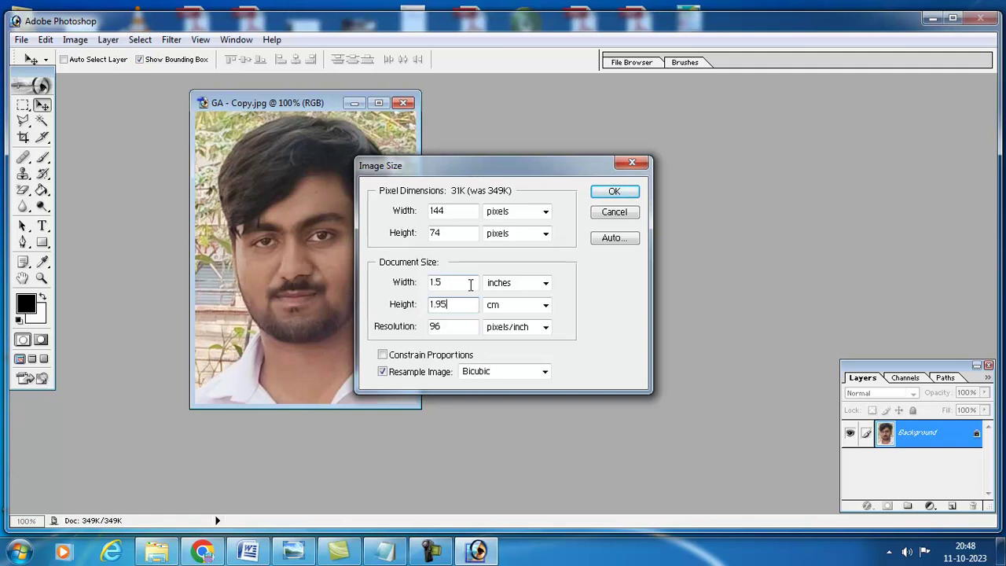
pyautogui.click(537, 312)
pyautogui.click(520, 329)
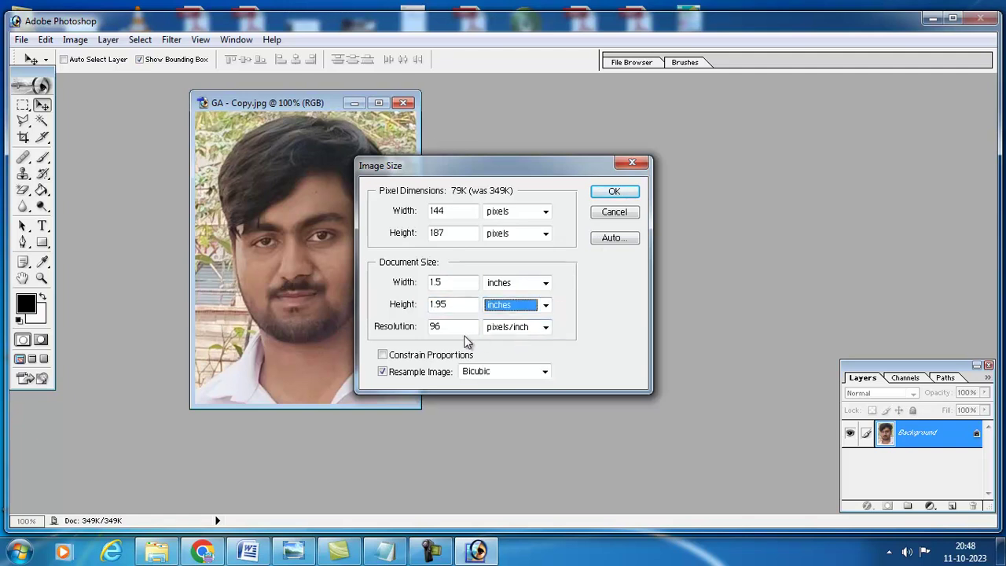
pyautogui.doubleClick(456, 327)
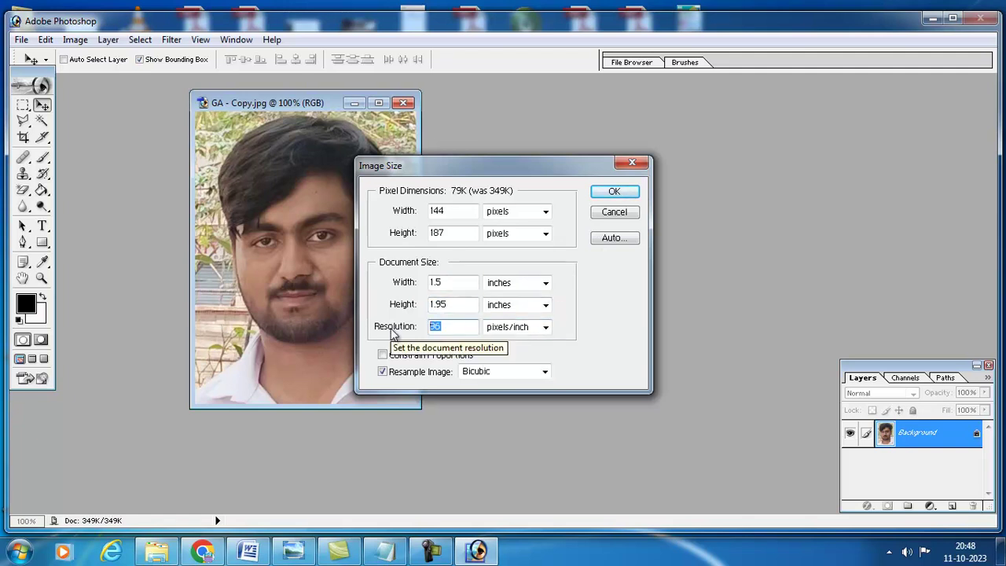
pyautogui.write('300')
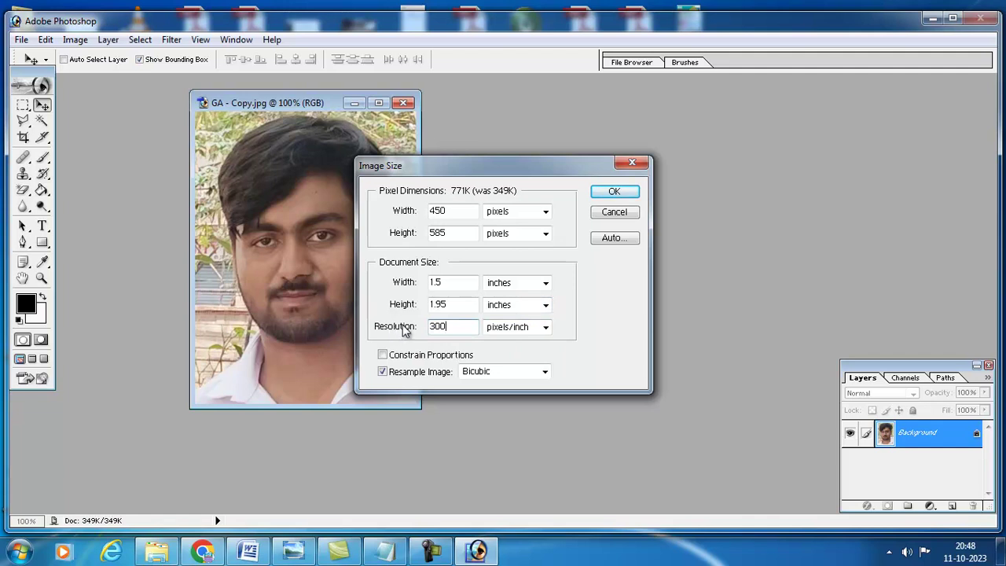
pyautogui.click(615, 192)
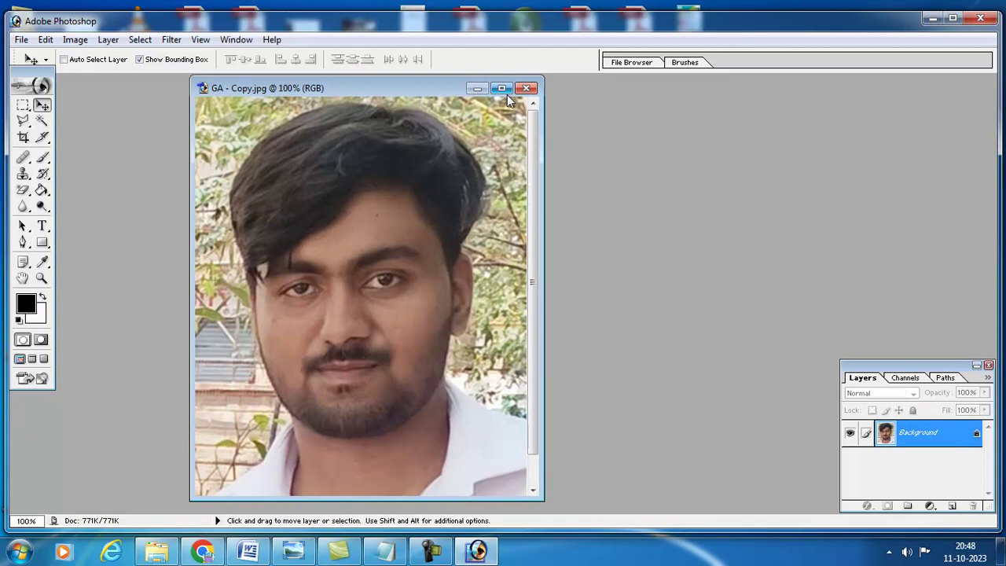
# Maximize the GA - Copy window and move the Layers palette up and left
pyautogui.click(502, 89)
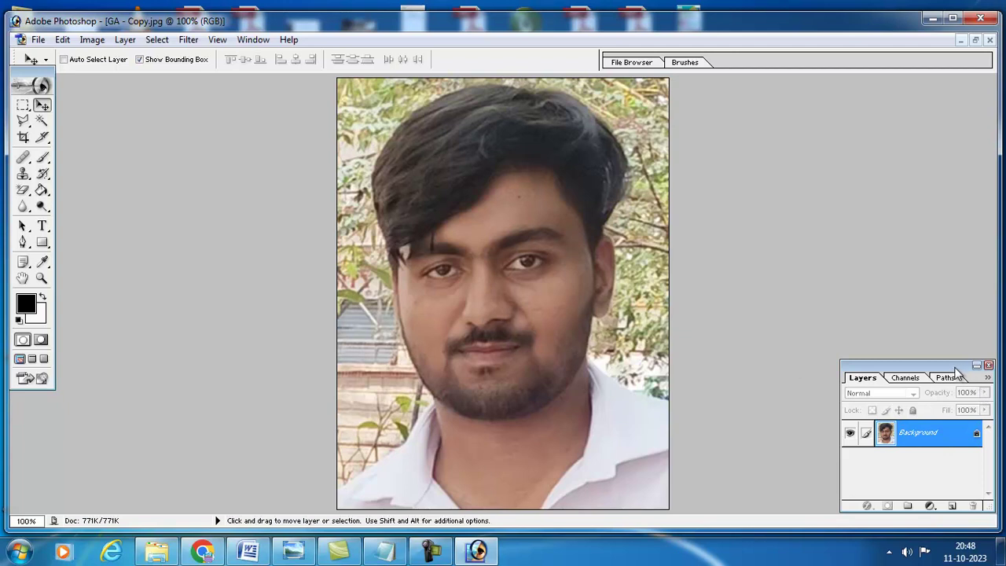
pyautogui.moveTo(952, 367); pyautogui.dragTo(913, 290)
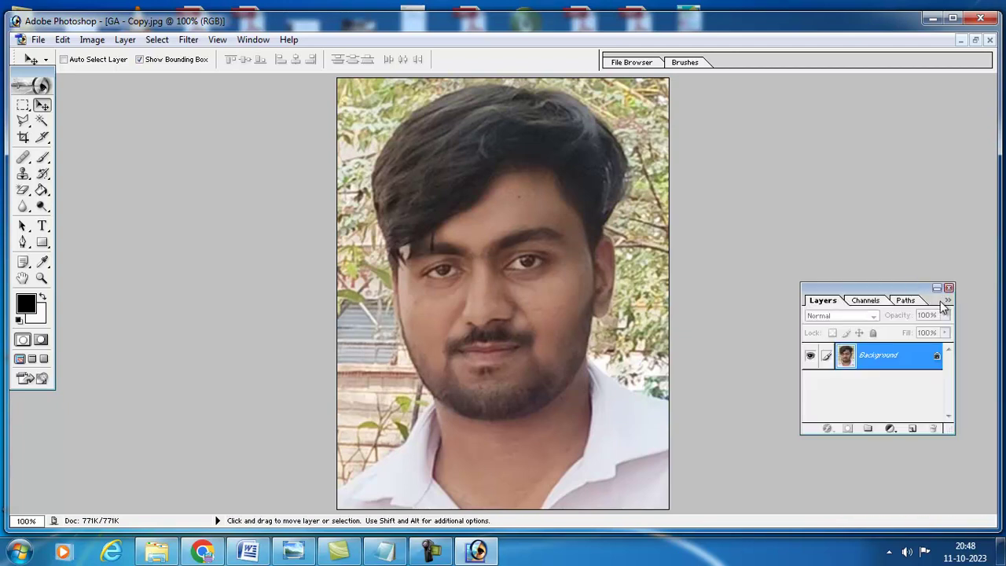
# Show the Actions palette with Passport Size Photo Action expanded and sg passport collapsed
pyautogui.click(947, 300)
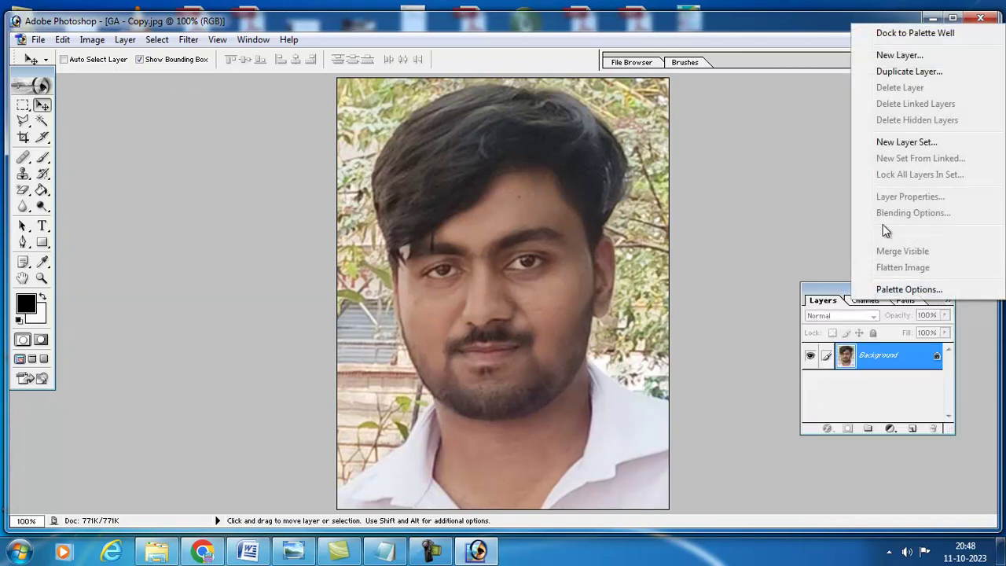
pyautogui.click(776, 199)
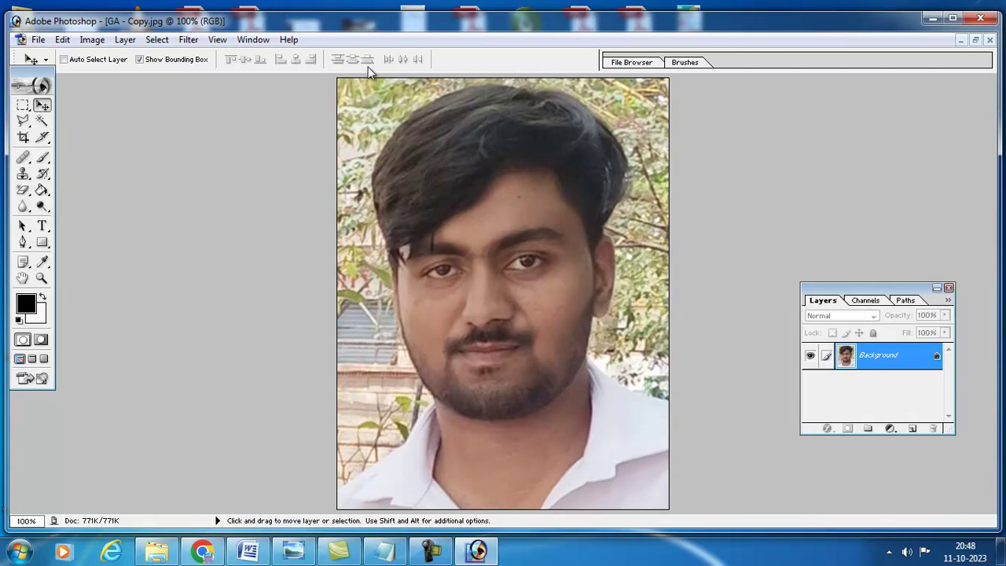
pyautogui.click(249, 40)
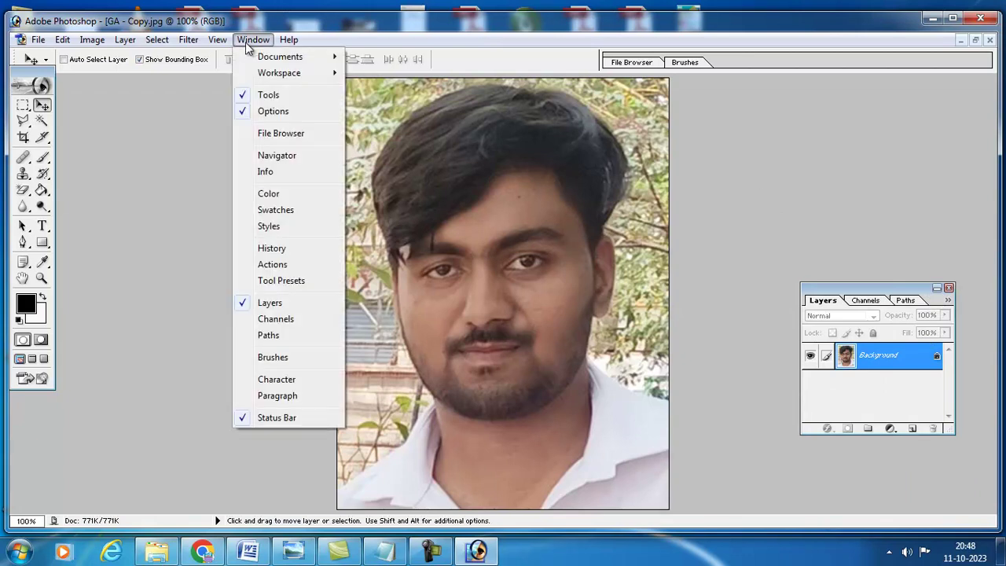
pyautogui.click(290, 268)
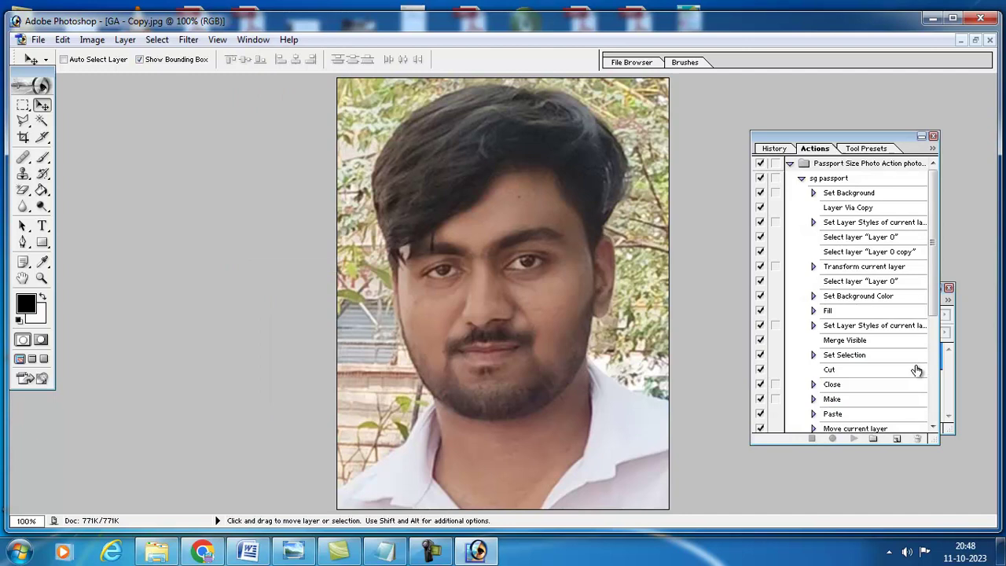
pyautogui.click(789, 163)
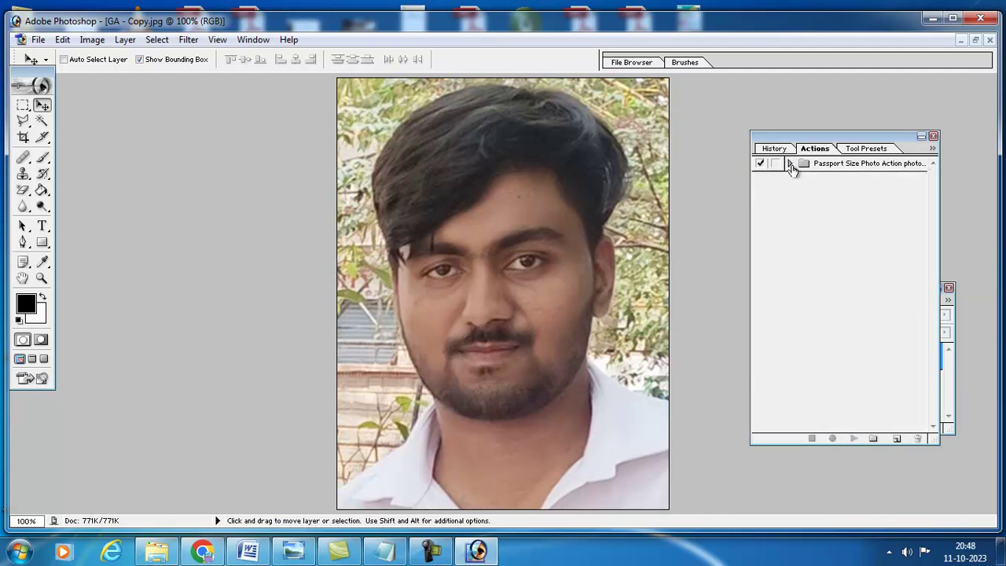
pyautogui.click(790, 163)
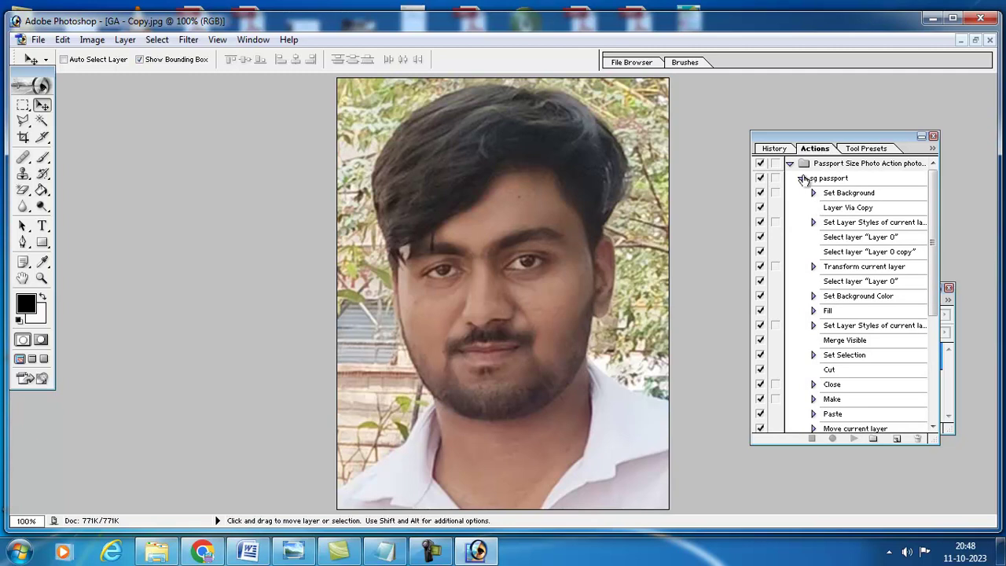
pyautogui.click(800, 178)
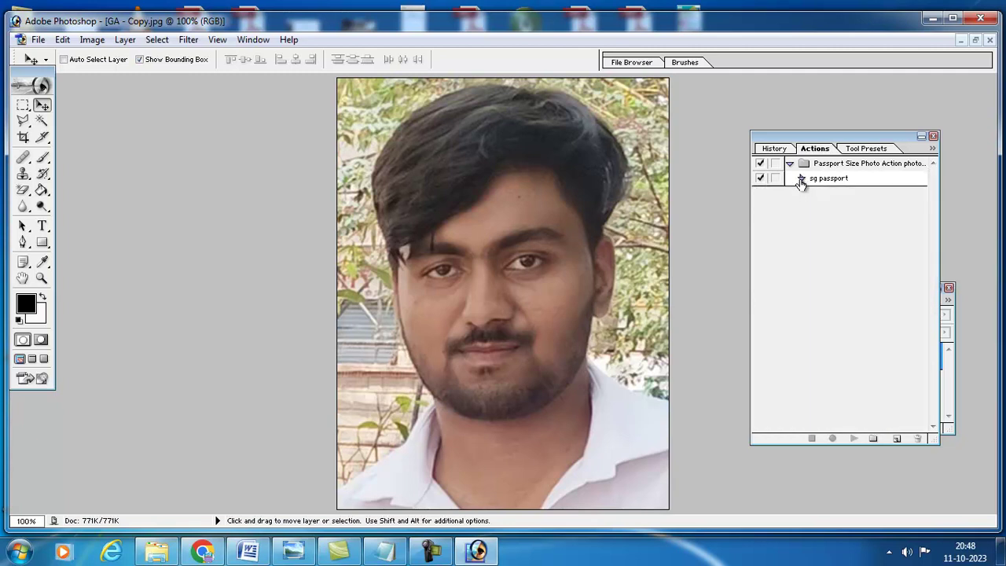
pyautogui.click(800, 179)
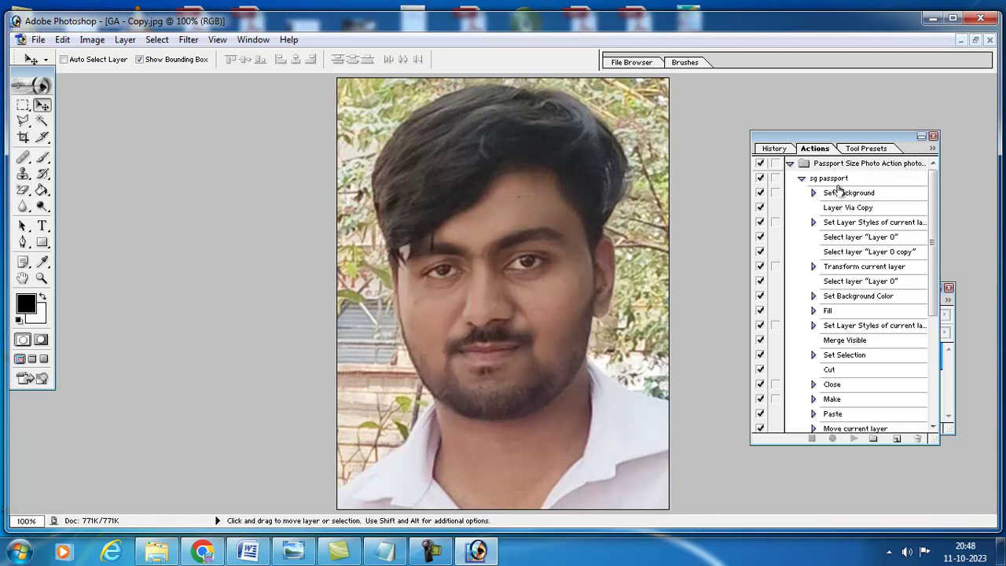
pyautogui.click(789, 165)
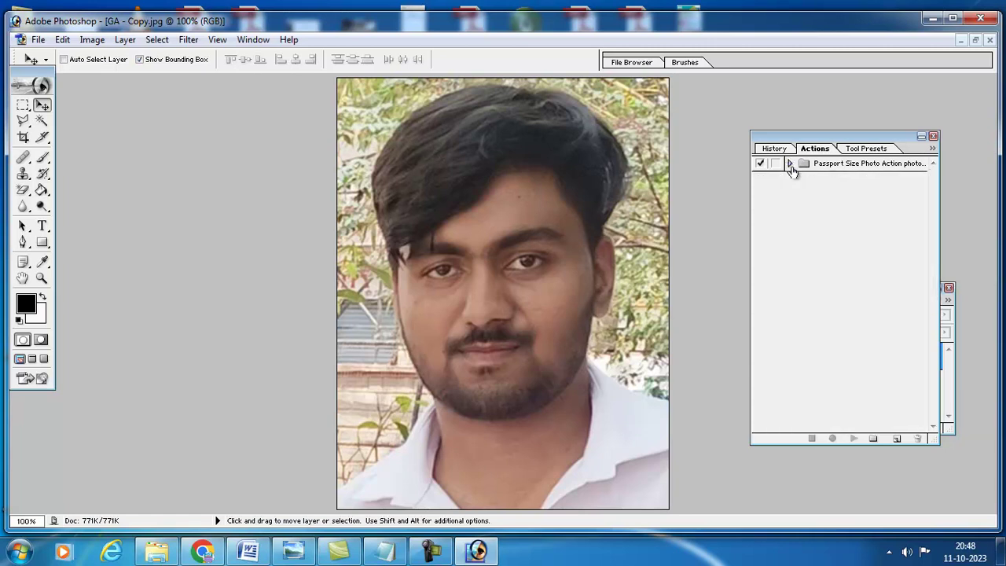
pyautogui.click(790, 164)
pyautogui.click(800, 180)
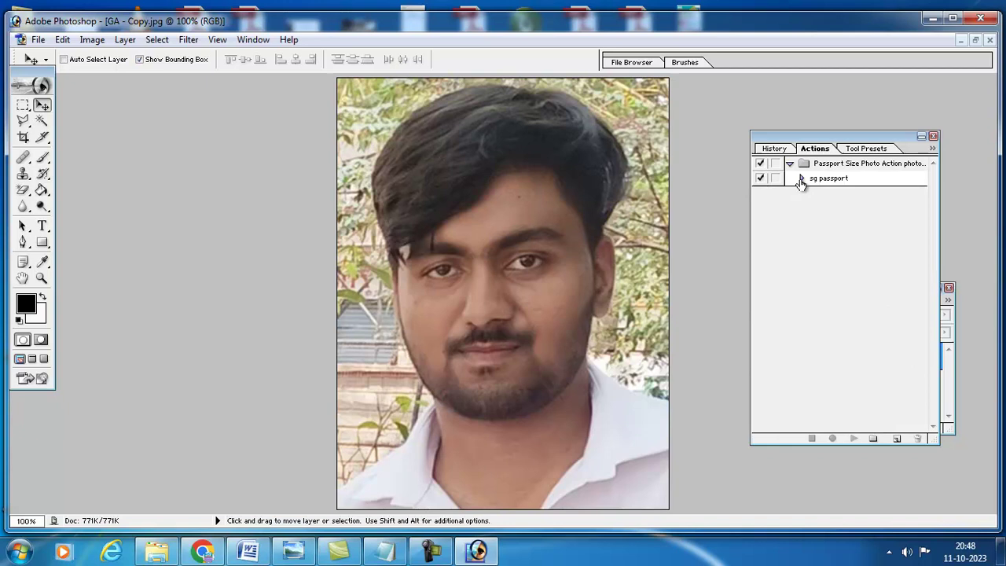
# Run the sg passport action with F2 and bring the new Untitled-1 sheet into view
pyautogui.hotkey('ctrl', '0')
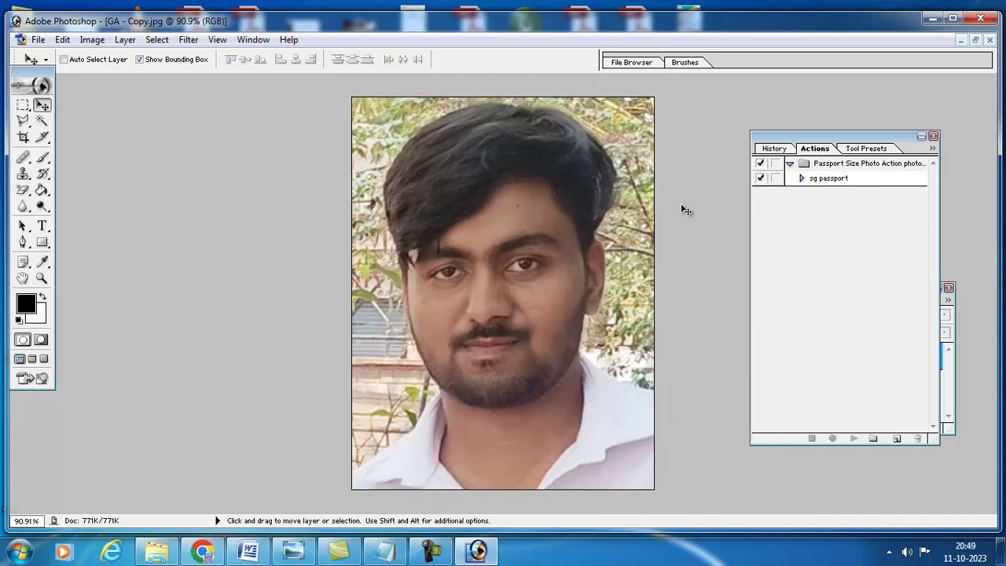
pyautogui.press('F2')
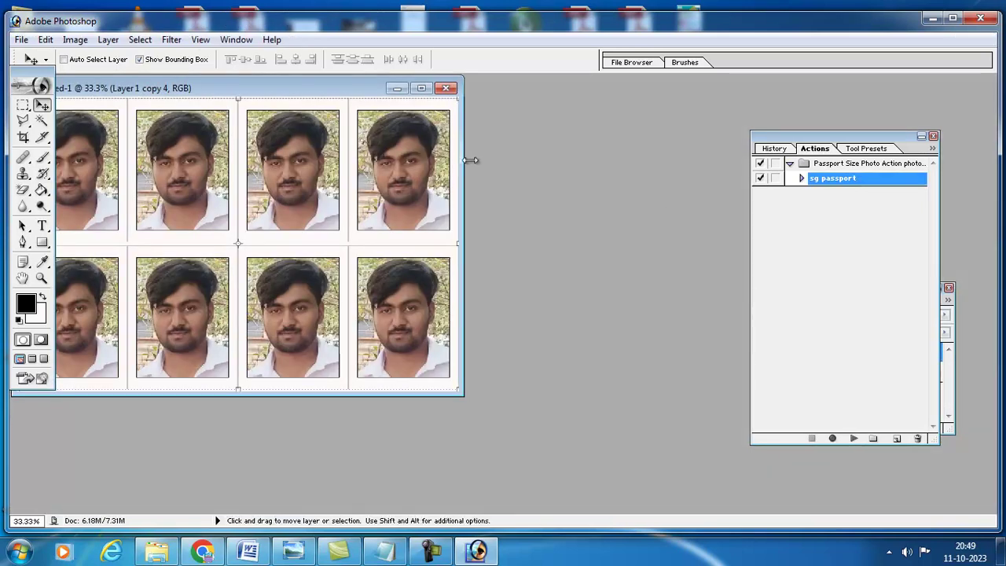
pyautogui.moveTo(327, 88); pyautogui.dragTo(469, 101)
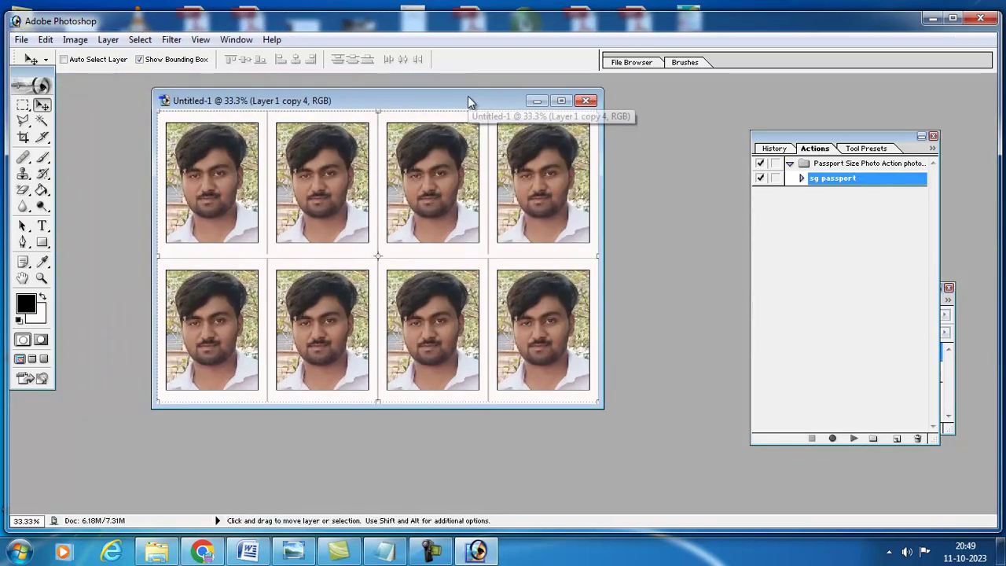
pyautogui.click(75, 40)
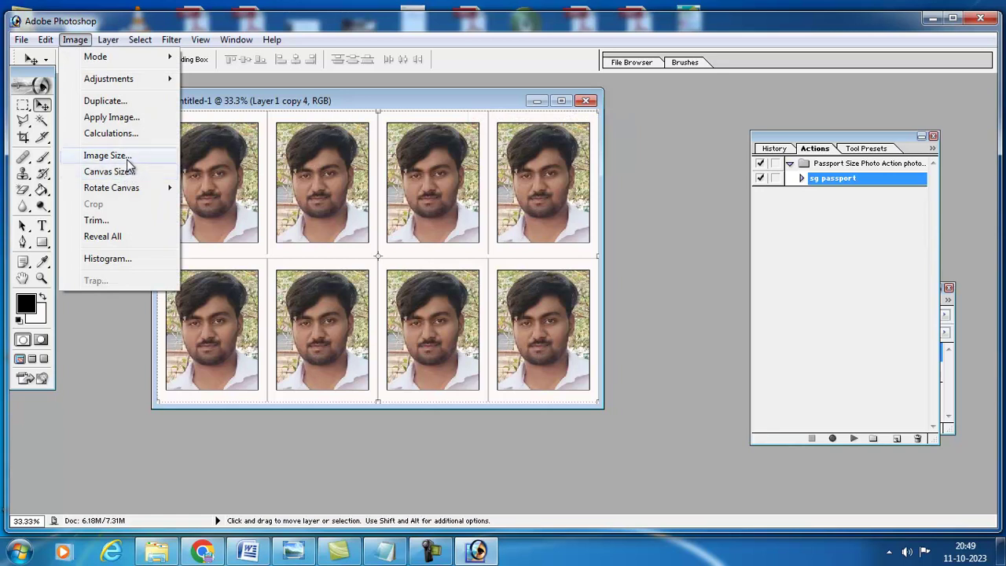
pyautogui.click(126, 157)
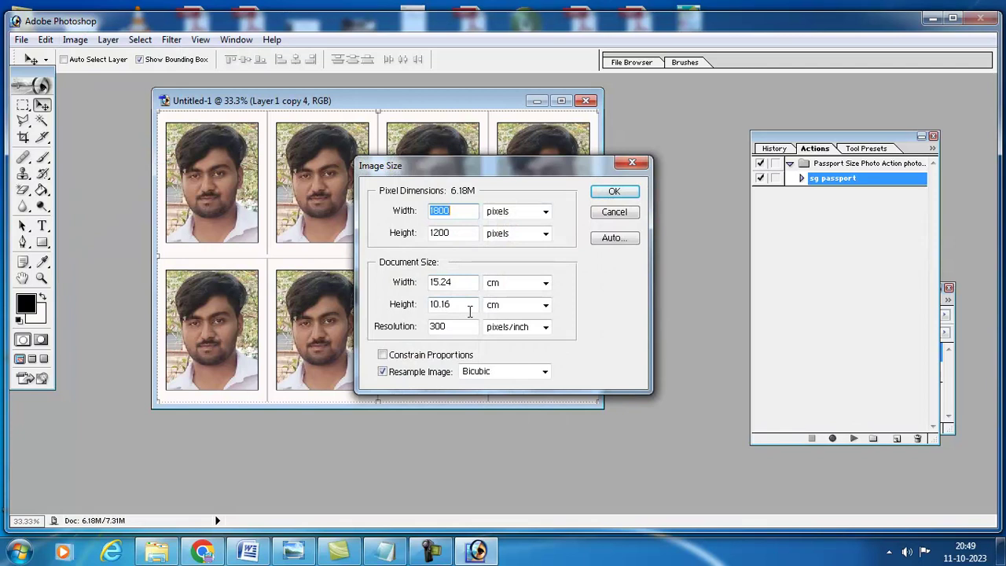
pyautogui.click(545, 282)
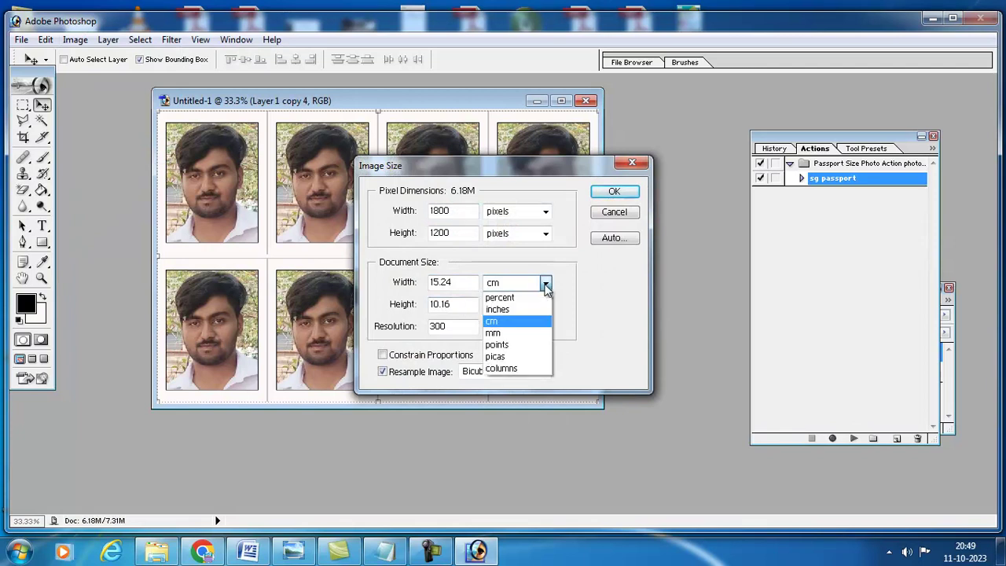
pyautogui.click(515, 309)
pyautogui.click(515, 306)
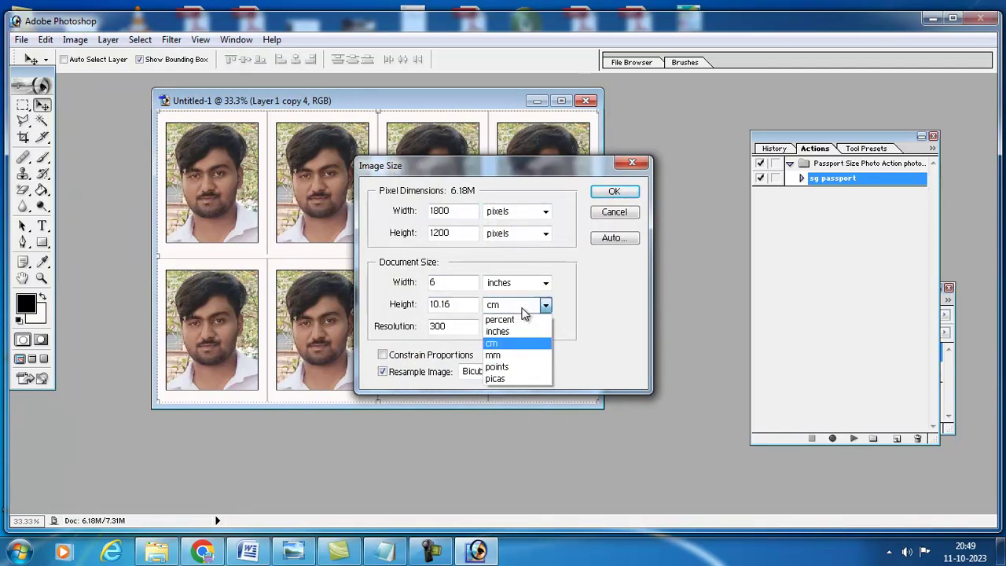
pyautogui.click(517, 331)
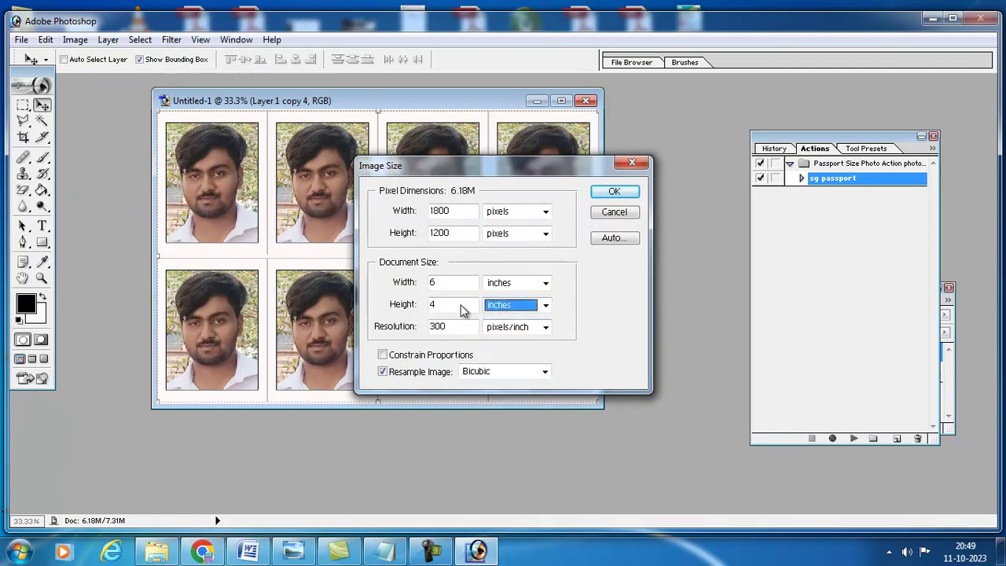
pyautogui.click(617, 215)
pyautogui.click(21, 39)
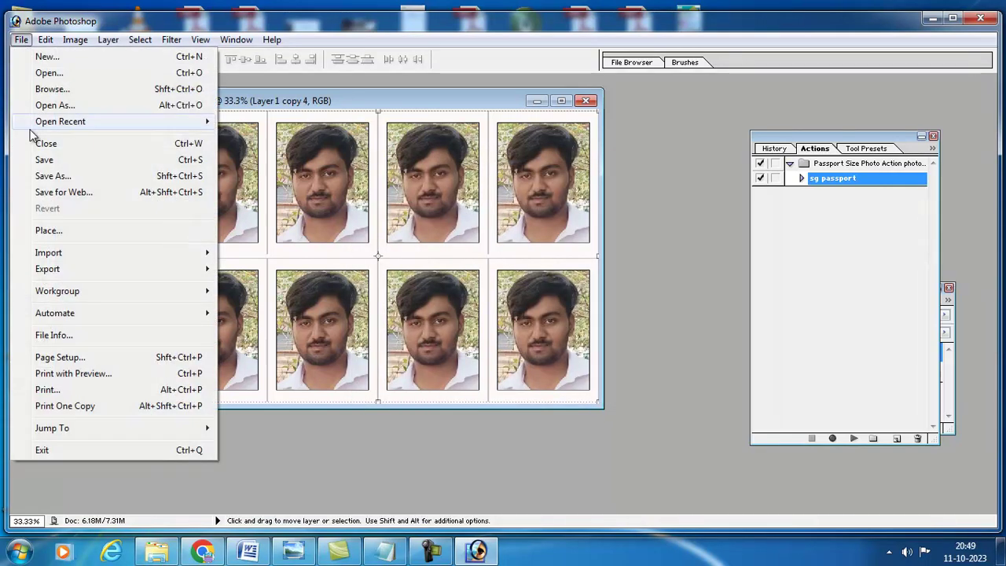
# Save the sheet to the Desktop as 'gagan 1' JPEG with quality about 2 (Low)
pyautogui.click(75, 176)
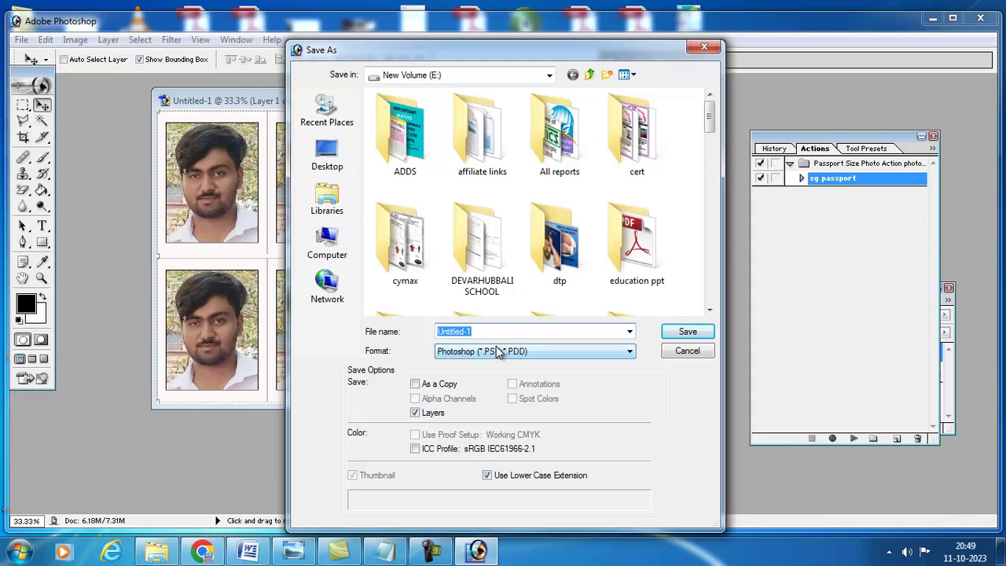
pyautogui.write('gaga')
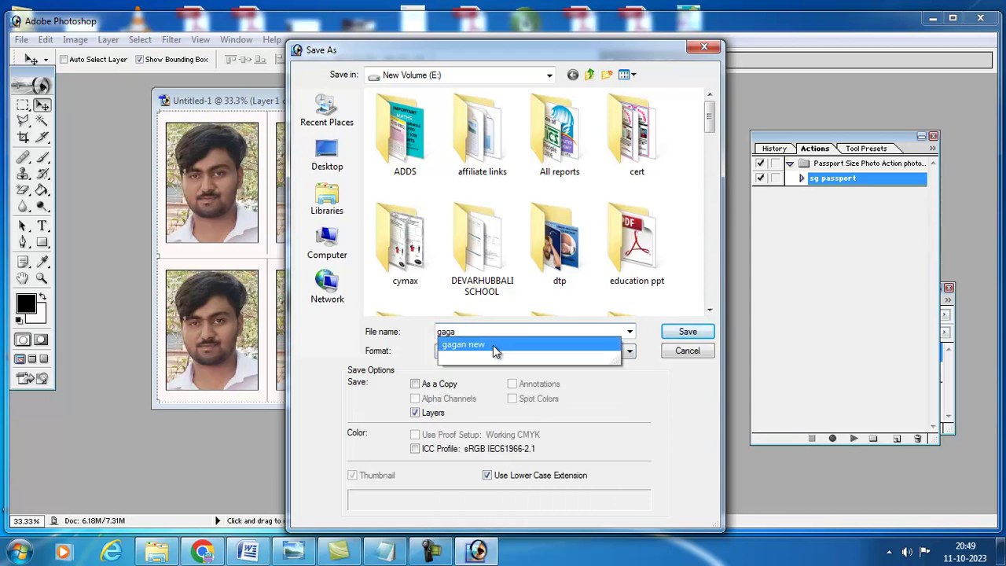
pyautogui.write('n')
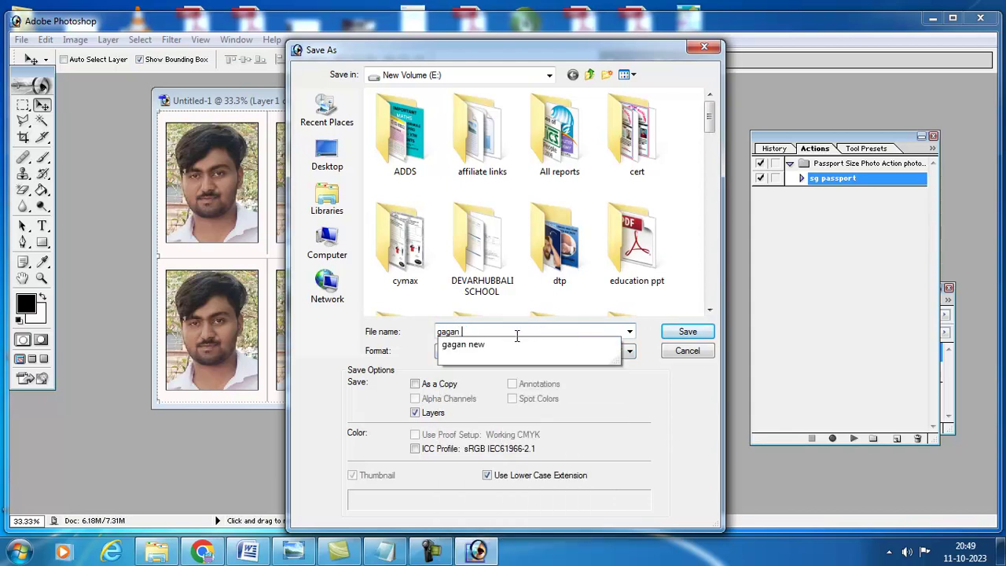
pyautogui.write(' 1')
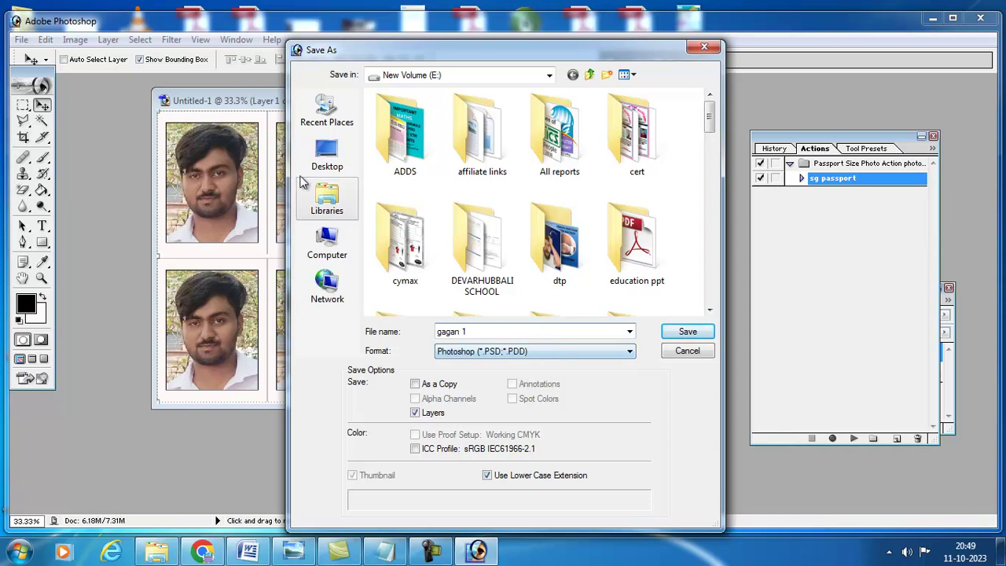
pyautogui.click(327, 161)
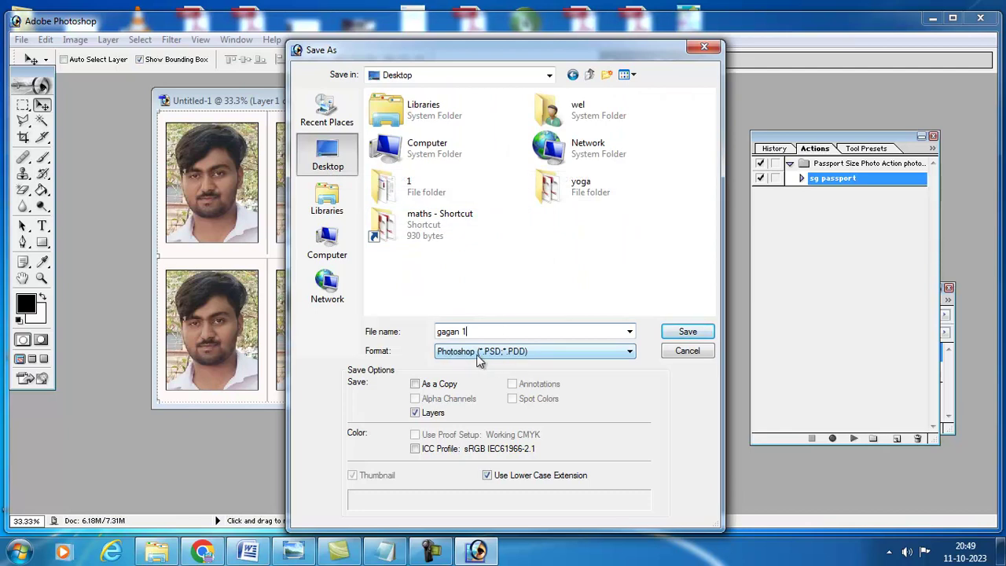
pyautogui.click(515, 356)
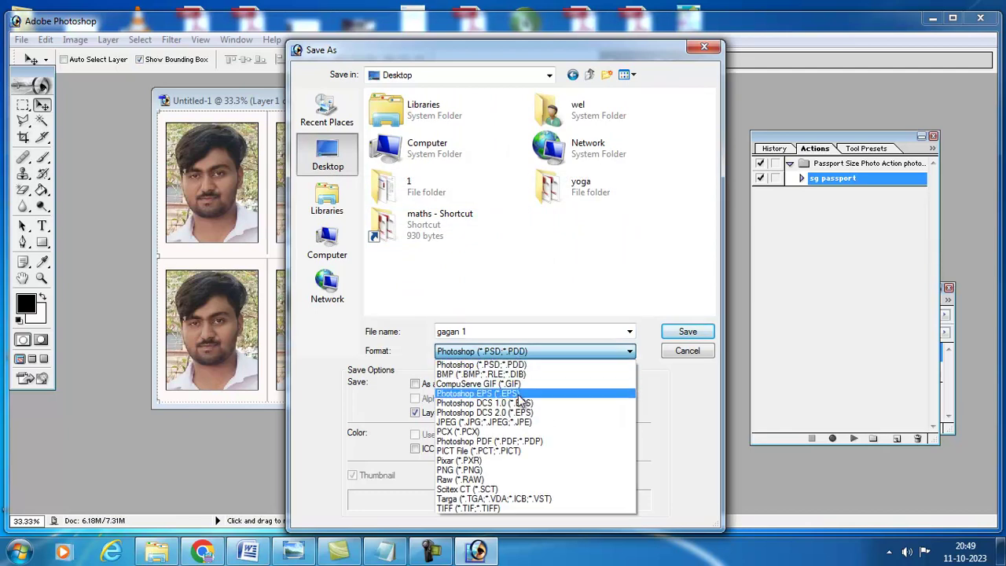
pyautogui.click(512, 424)
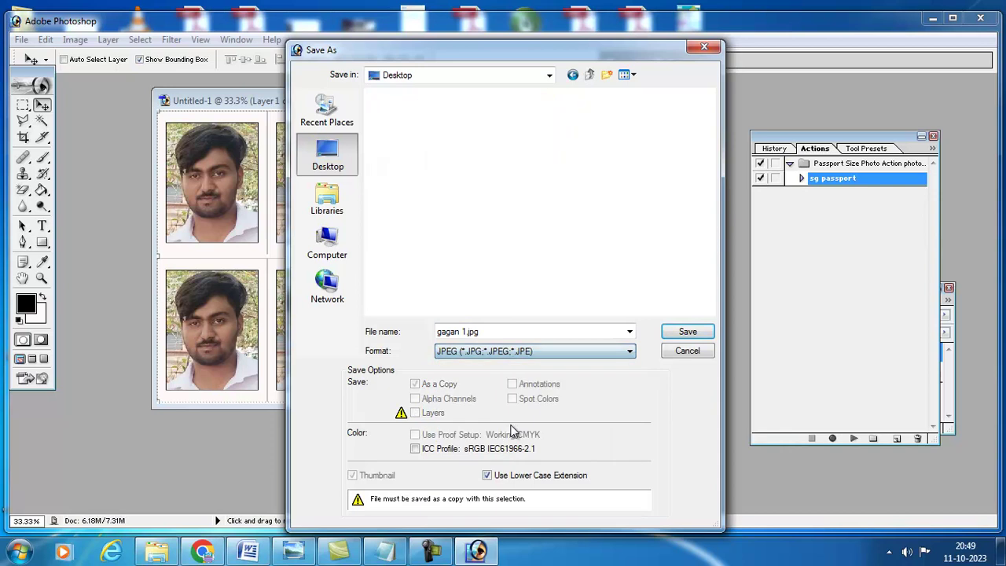
pyautogui.click(682, 332)
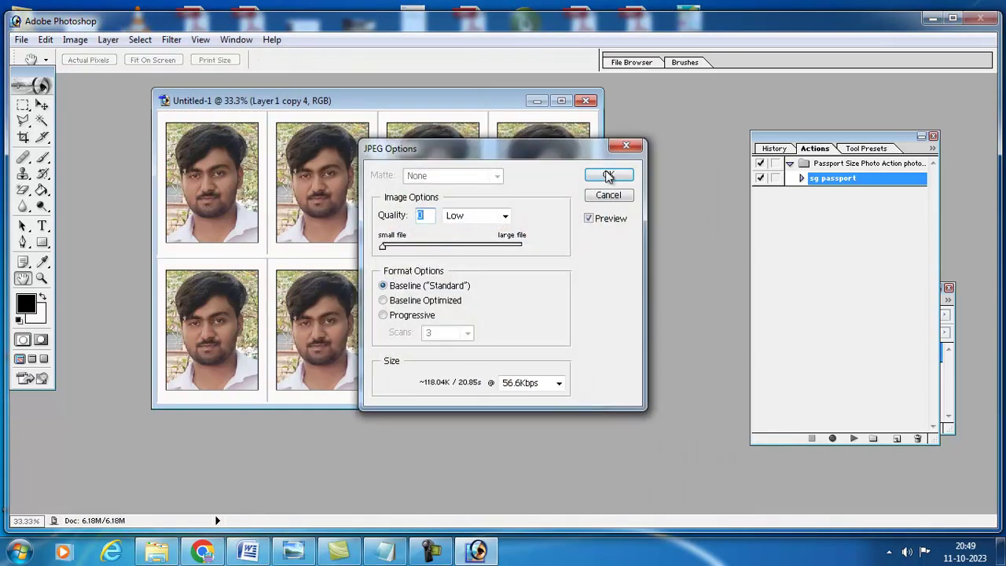
pyautogui.moveTo(383, 249); pyautogui.dragTo(432, 250)
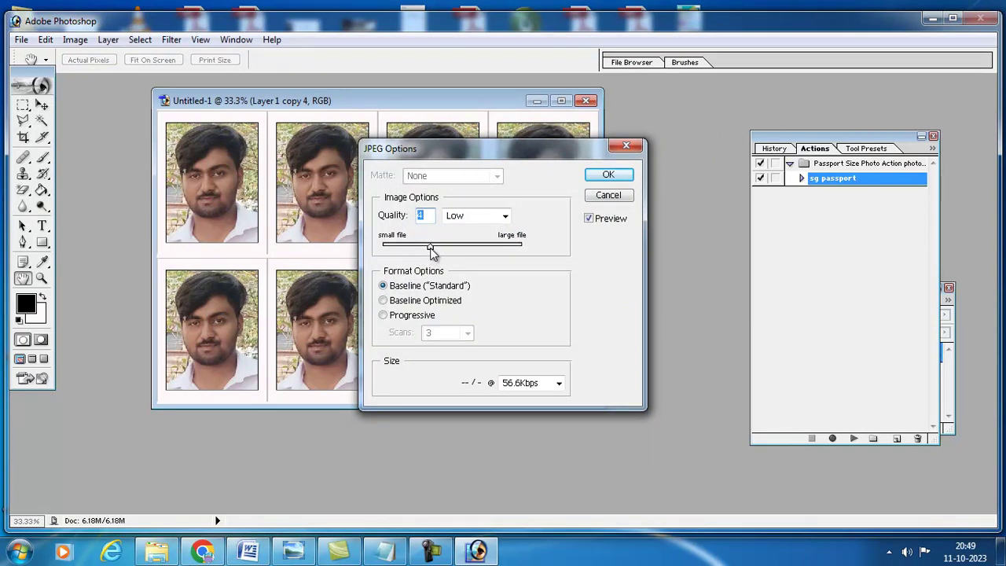
pyautogui.click(605, 175)
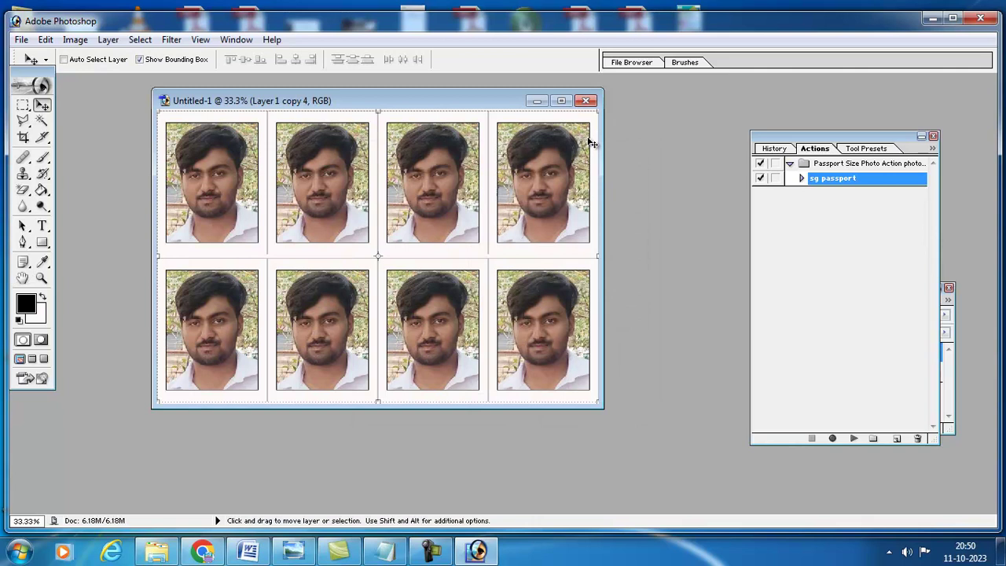
pyautogui.click(931, 18)
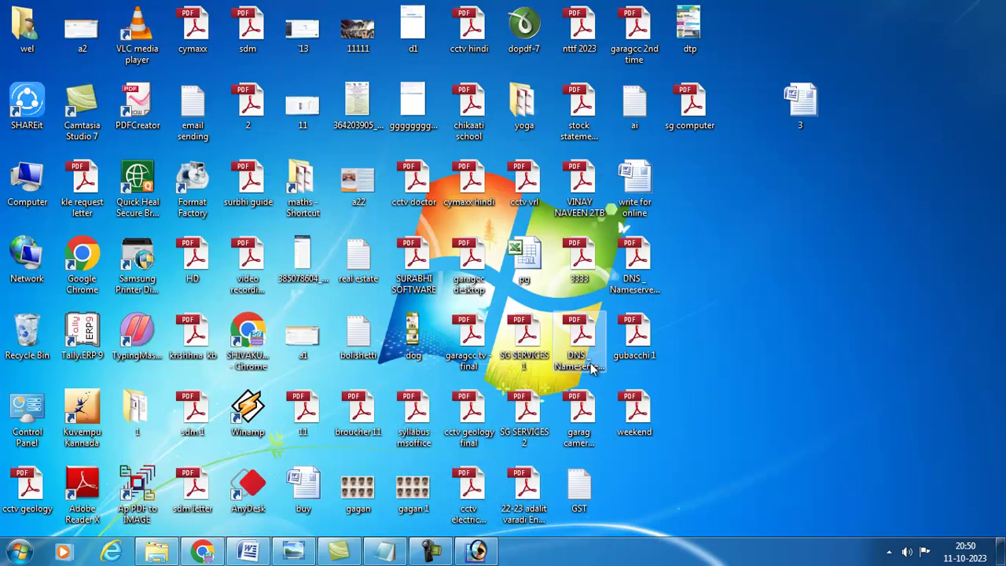
pyautogui.doubleClick(410, 507)
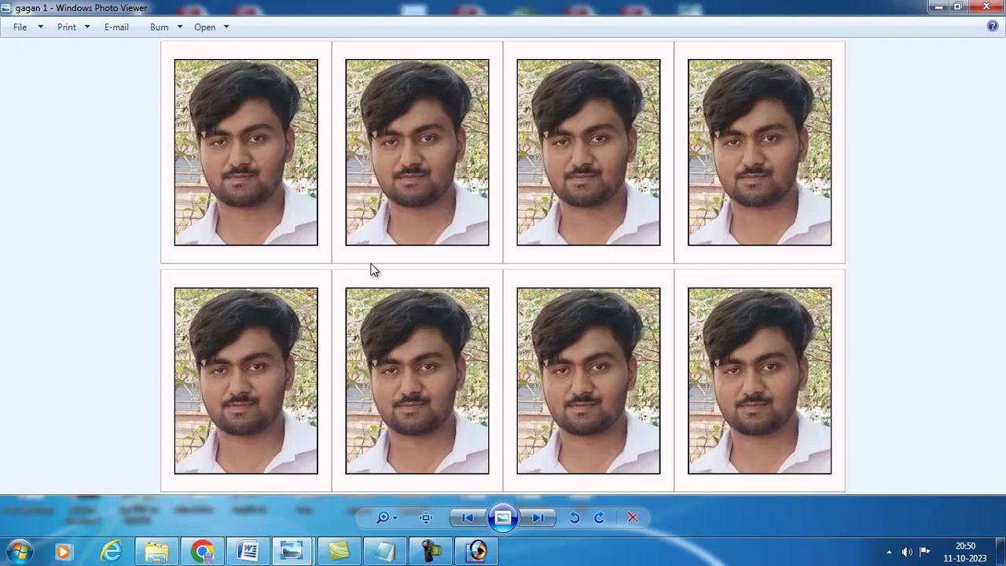
pyautogui.hotkey('alt', 'F4')
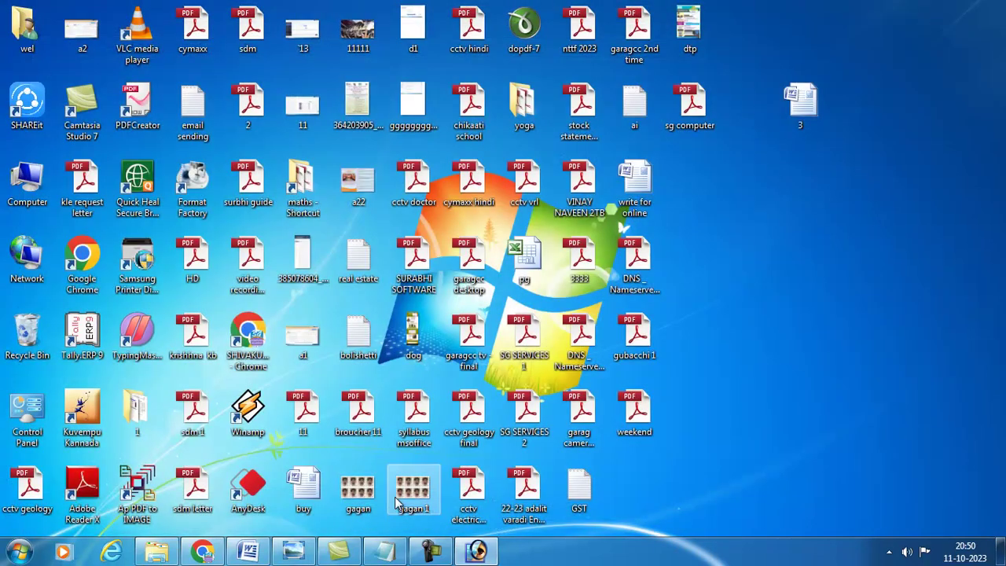
pyautogui.click(478, 550)
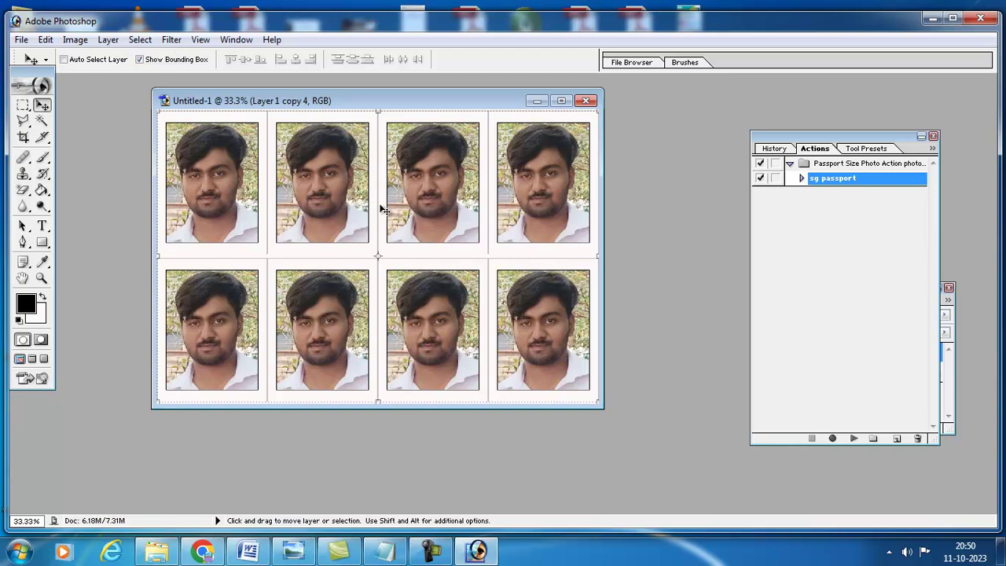
# Close the eight-photo sheet without saving and start a new document in inches
pyautogui.click(586, 101)
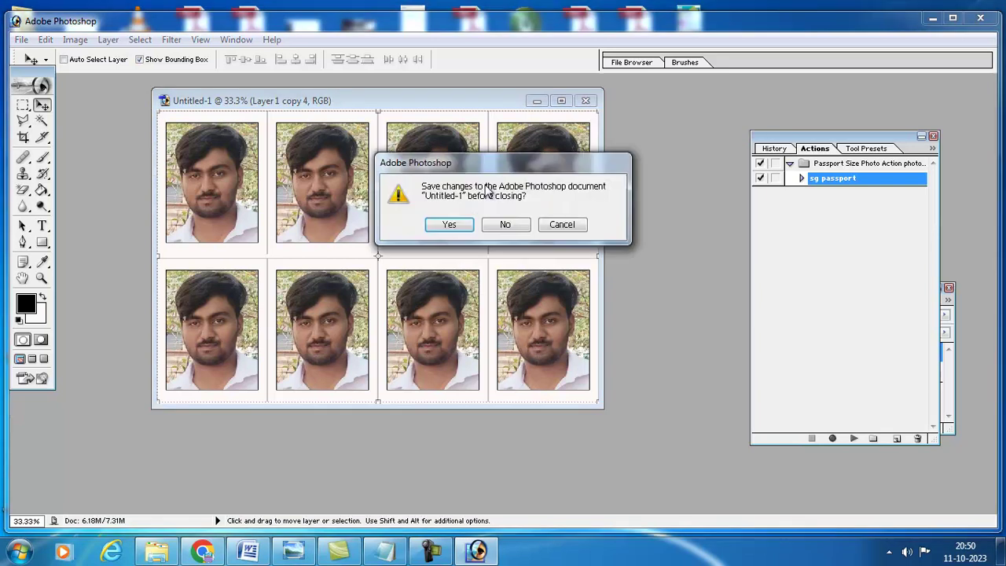
pyautogui.click(505, 226)
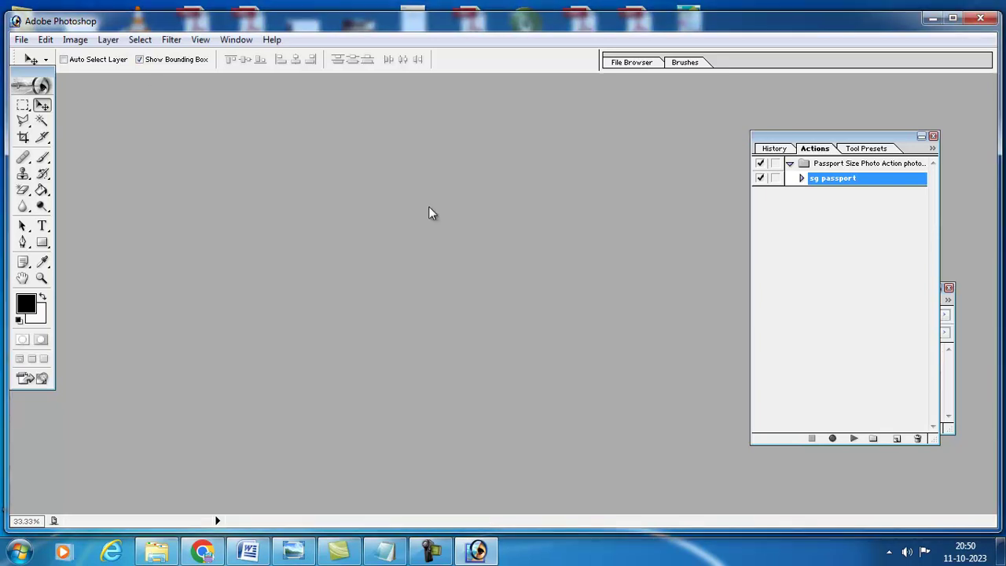
pyautogui.click(21, 40)
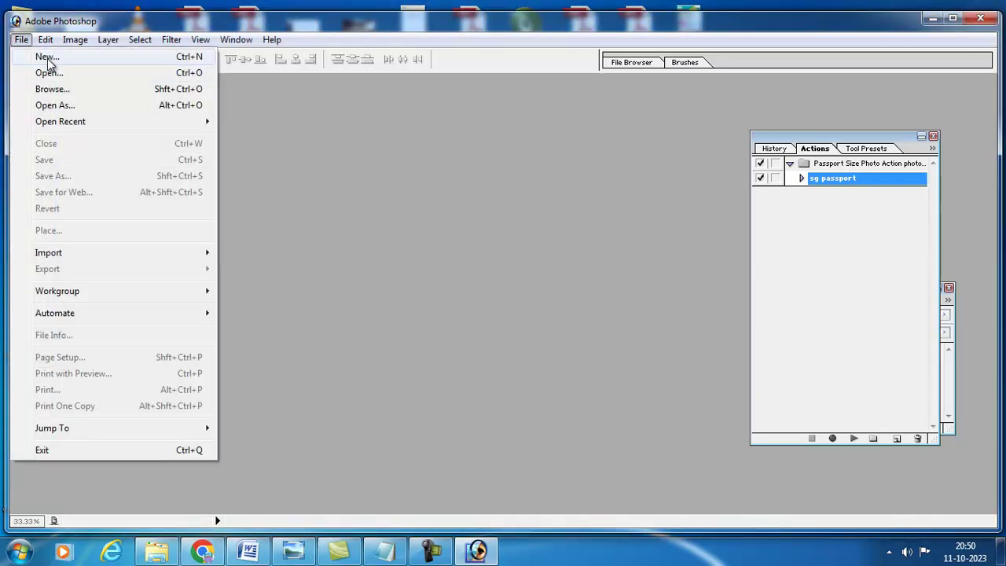
pyautogui.click(47, 58)
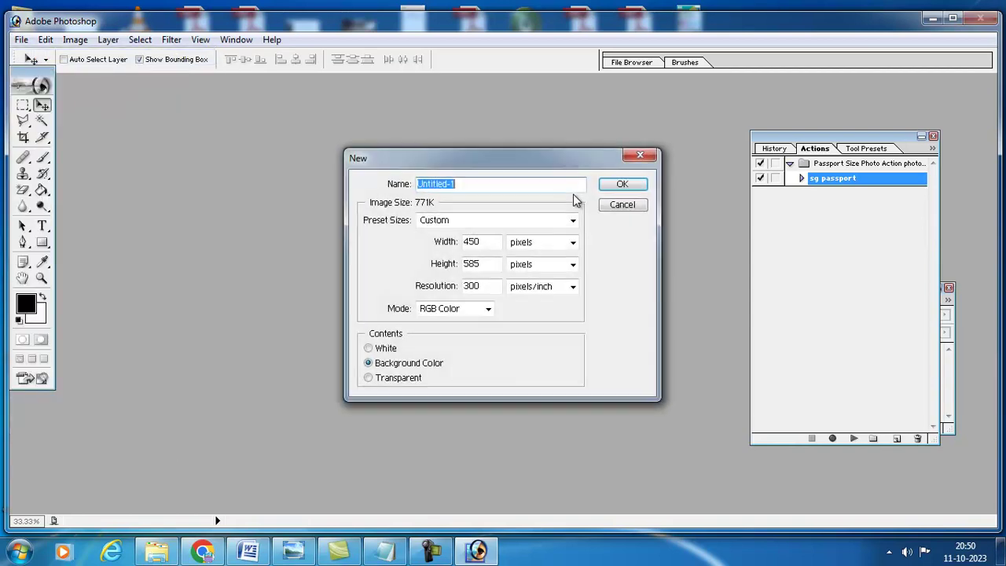
pyautogui.click(559, 251)
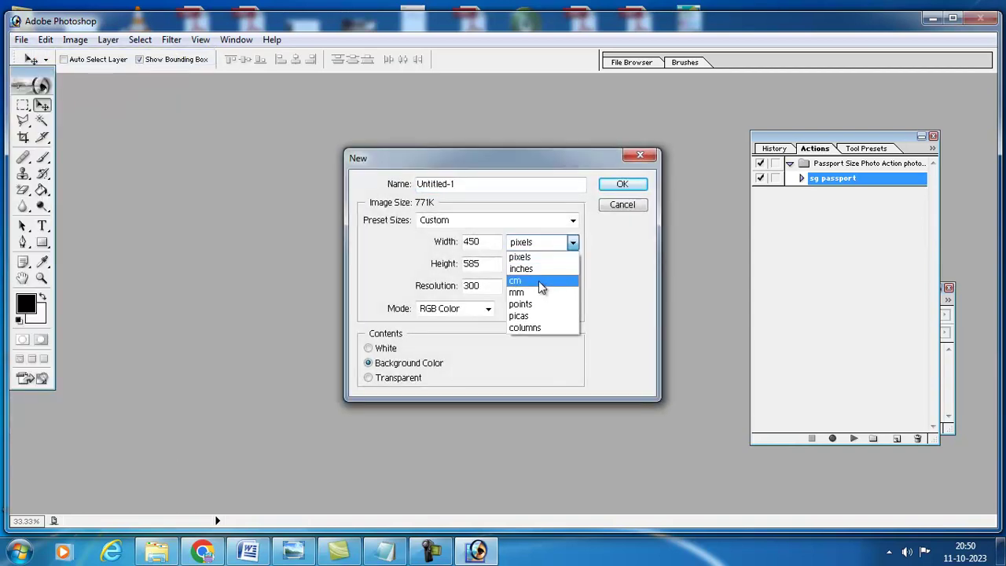
pyautogui.click(539, 270)
pyautogui.click(552, 270)
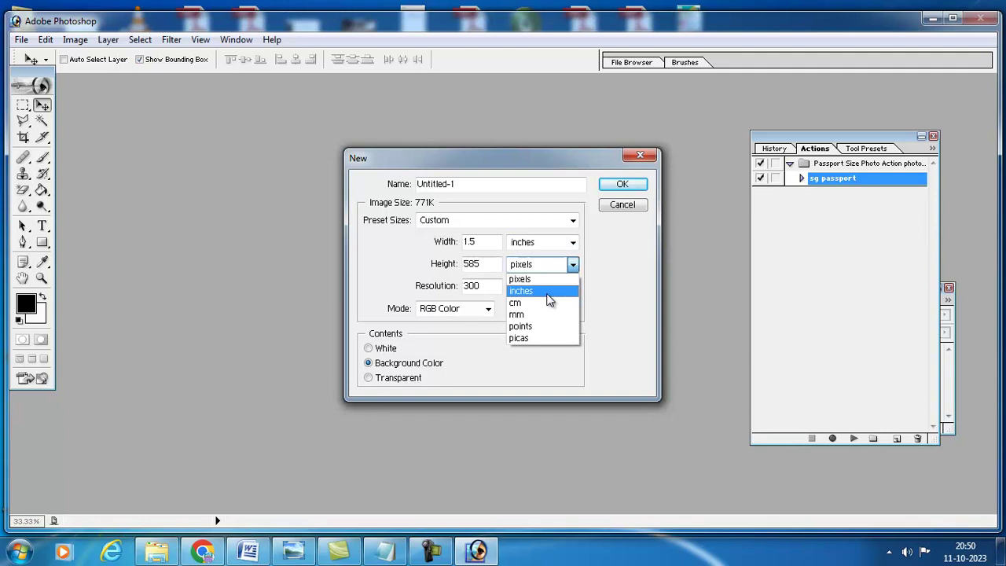
pyautogui.click(549, 287)
# Create the new document at width 5, height 4 inches, resolution 300
pyautogui.click(470, 243)
pyautogui.moveTo(470, 244); pyautogui.dragTo(414, 256)
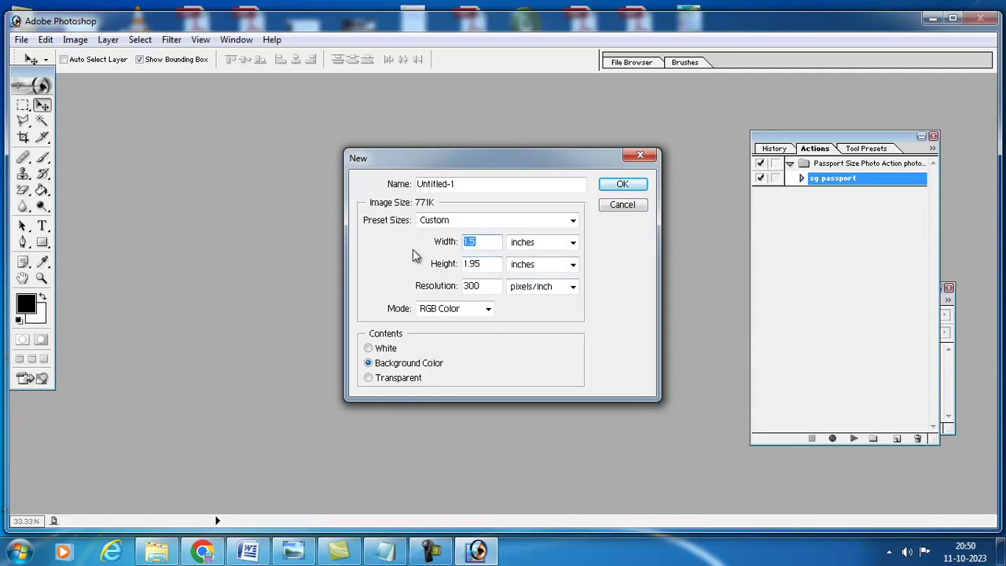
pyautogui.write('5')
pyautogui.press('Tab')
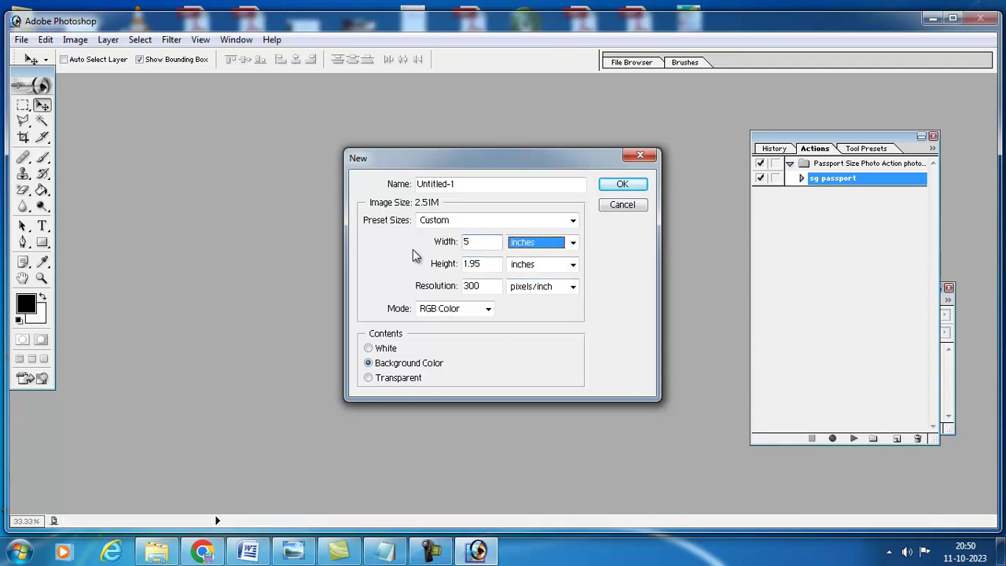
pyautogui.press('Tab')
pyautogui.write('4')
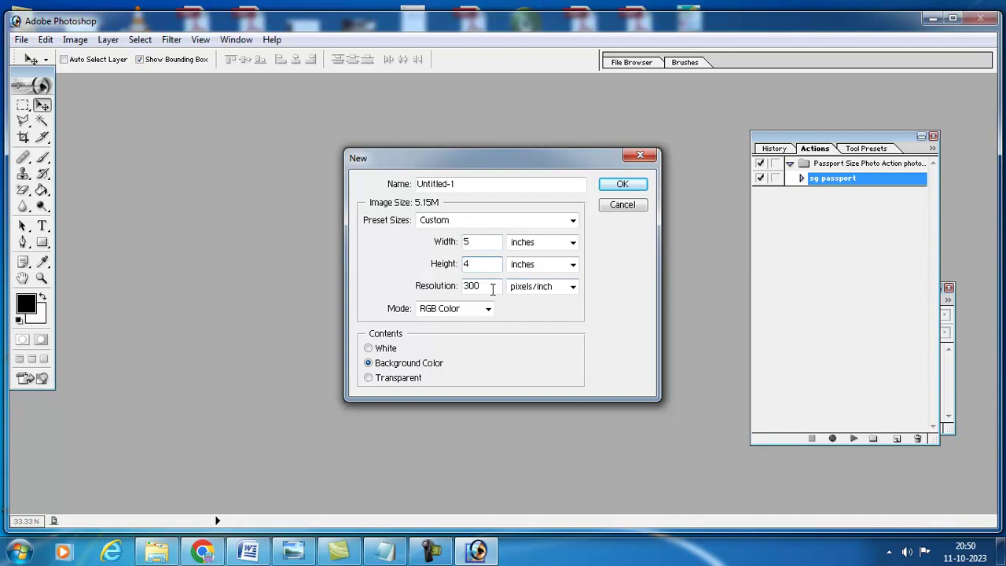
pyautogui.moveTo(487, 288); pyautogui.dragTo(394, 295)
pyautogui.click(625, 186)
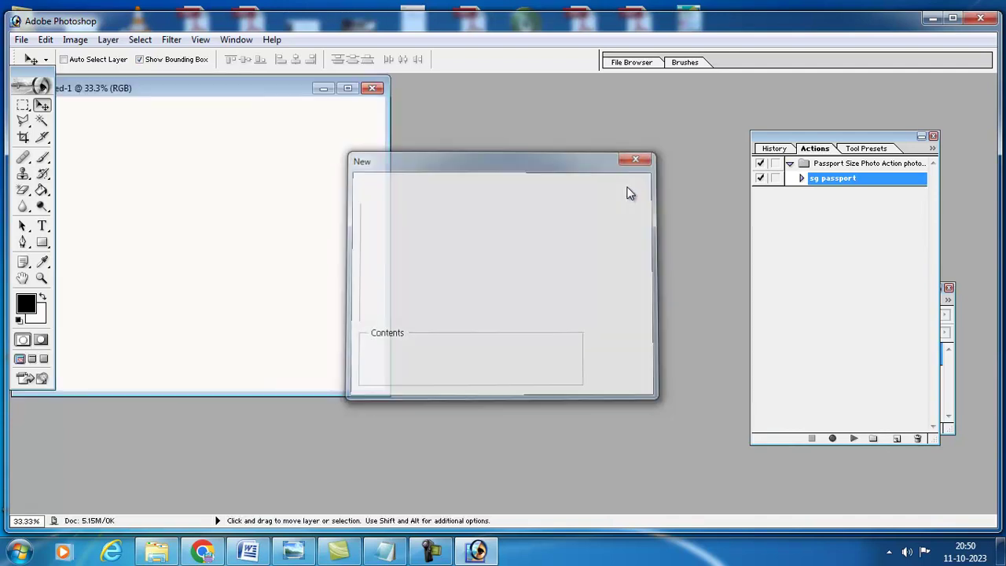
pyautogui.moveTo(245, 90); pyautogui.dragTo(404, 114)
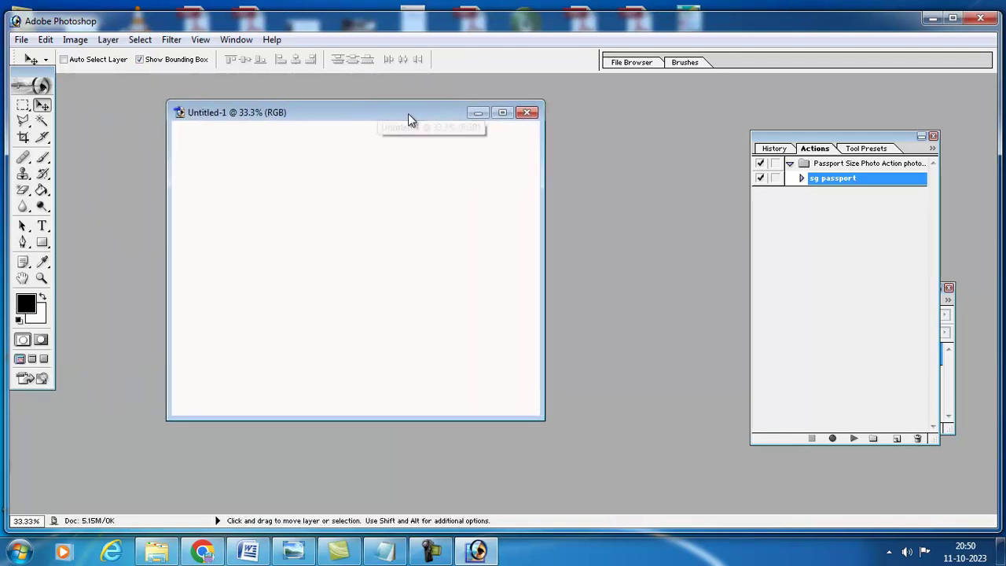
# Bring up the Open dialog and browse to drive New Volume (E:)
pyautogui.doubleClick(585, 147)
pyautogui.scroll(-5, 701, 157)
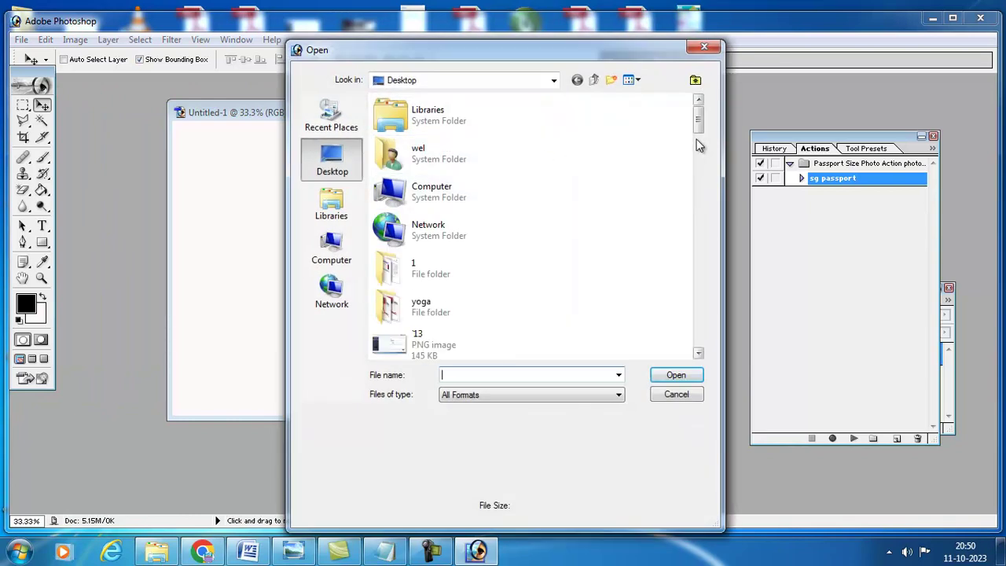
pyautogui.moveTo(701, 157); pyautogui.dragTo(695, 271)
pyautogui.click(473, 226)
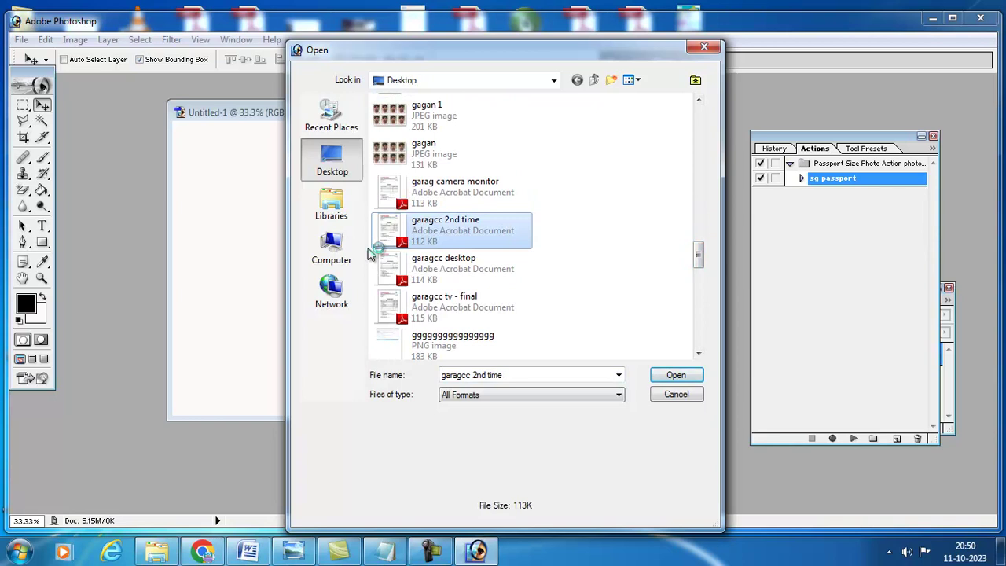
pyautogui.click(330, 246)
pyautogui.doubleClick(492, 174)
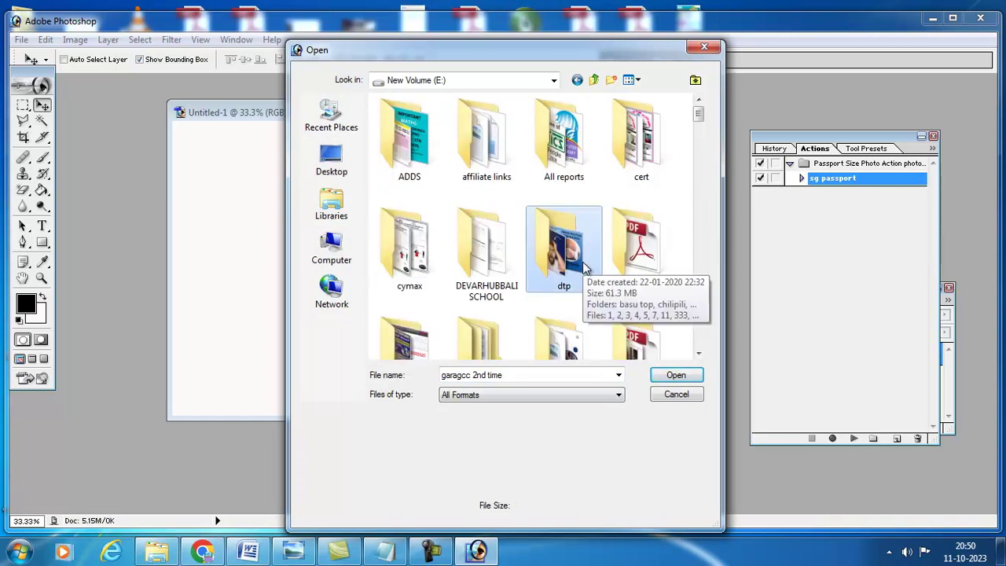
# Find the GA - Copy portrait photo in the drive's list and open it
pyautogui.press('g')
pyautogui.press('Right')
pyautogui.press('Right')
pyautogui.press('Right')
pyautogui.press('Right')
pyautogui.press('Right')
pyautogui.press('Right')
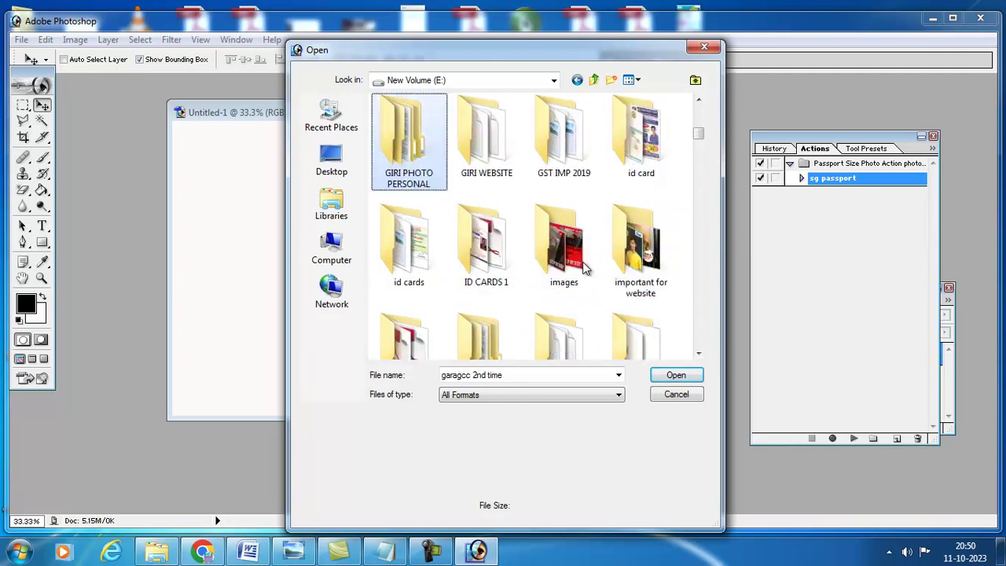
pyautogui.moveTo(697, 135); pyautogui.dragTo(701, 233)
pyautogui.click(699, 354)
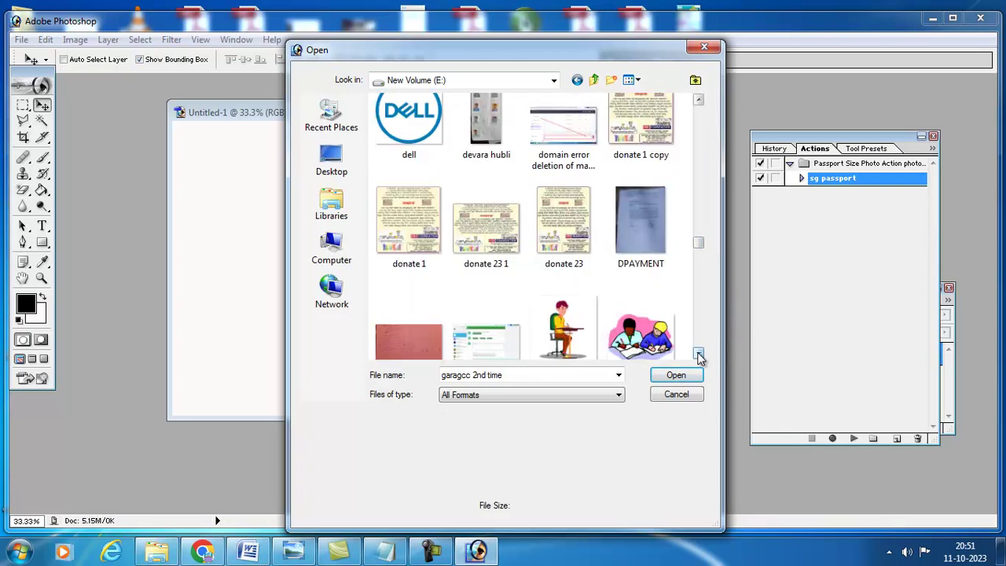
pyautogui.click(699, 355)
pyautogui.click(578, 290)
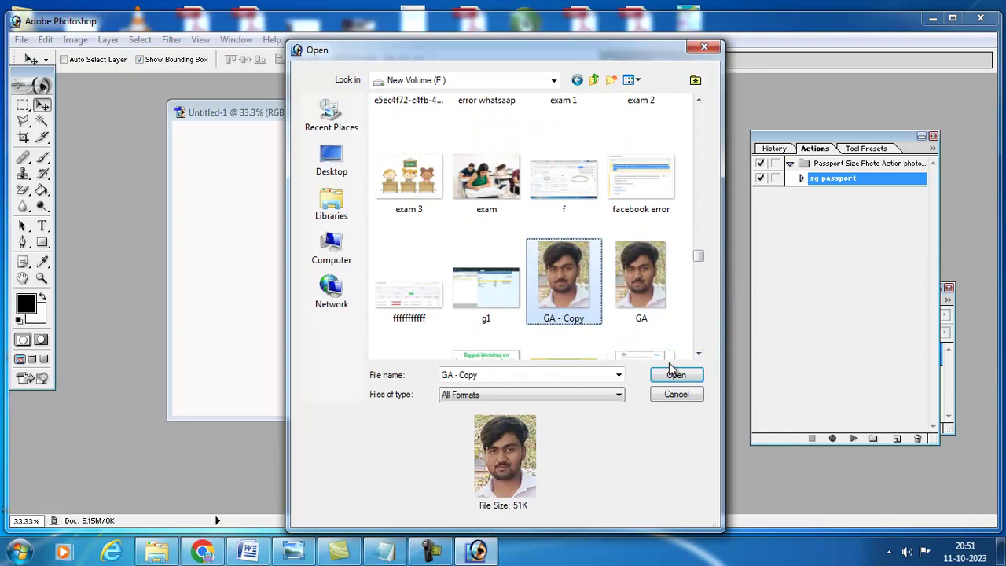
pyautogui.click(675, 376)
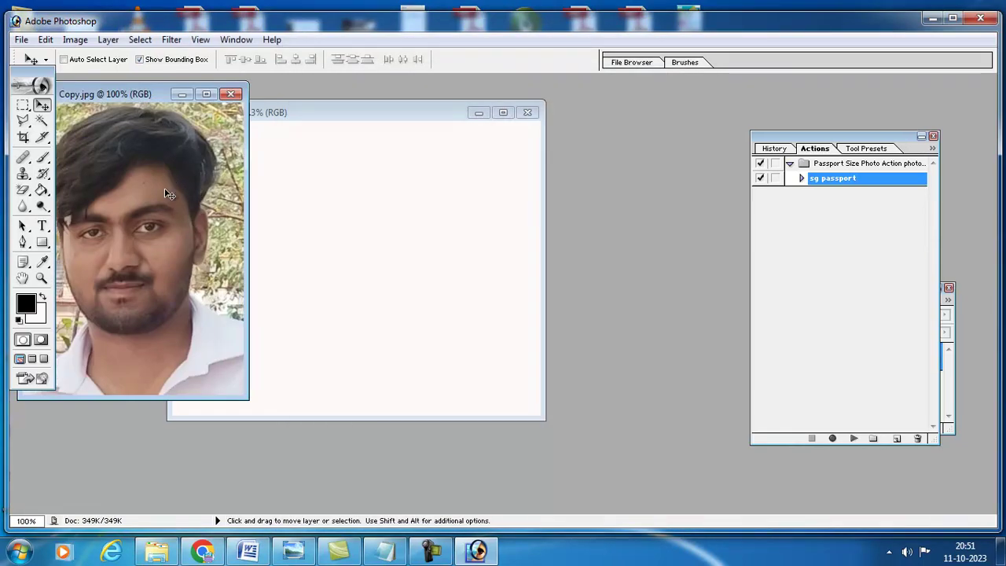
# Copy the portrait into Untitled-1, close the original GA - Copy.jpg, and maximize the sheet
pyautogui.moveTo(148, 223); pyautogui.dragTo(235, 182)
pyautogui.click(230, 93)
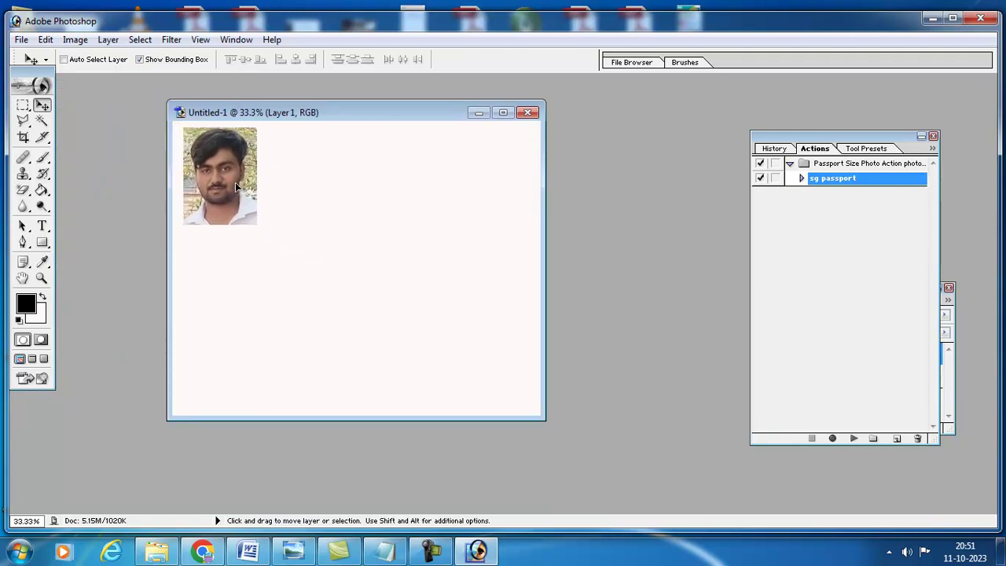
pyautogui.click(503, 112)
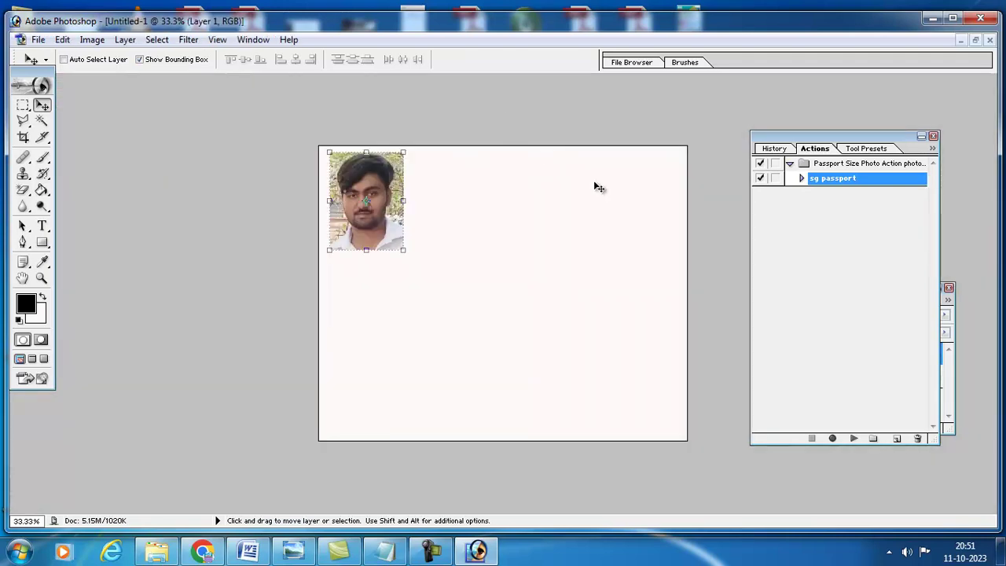
# In Image Size, set the document to inches with width 6 and height 4
pyautogui.click(92, 40)
pyautogui.click(157, 160)
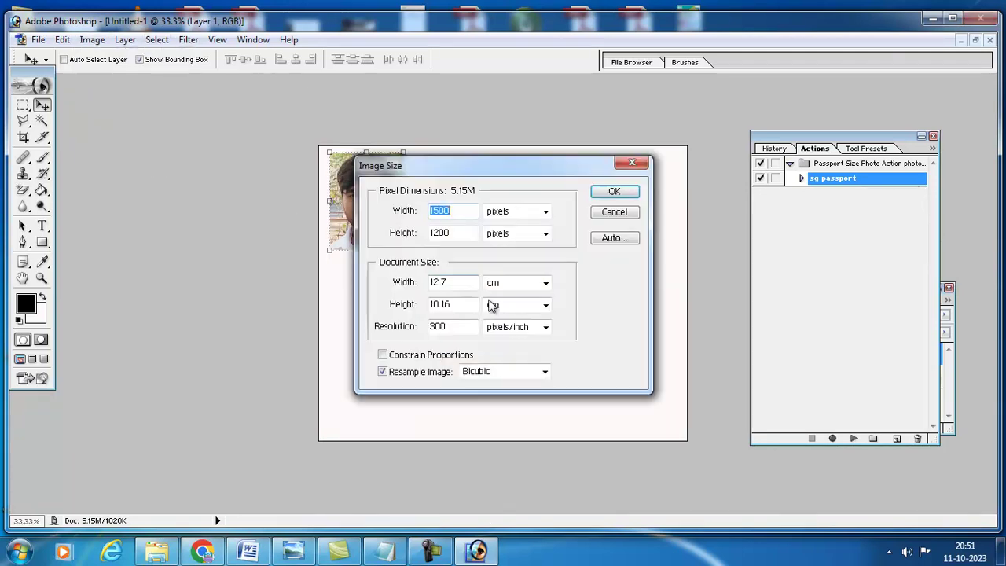
pyautogui.click(525, 284)
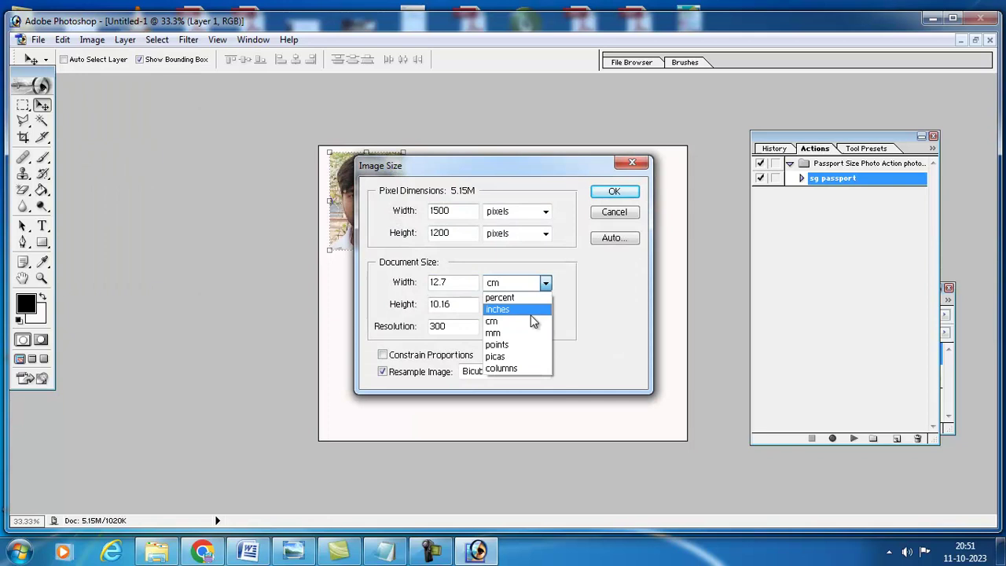
pyautogui.click(521, 310)
pyautogui.click(524, 312)
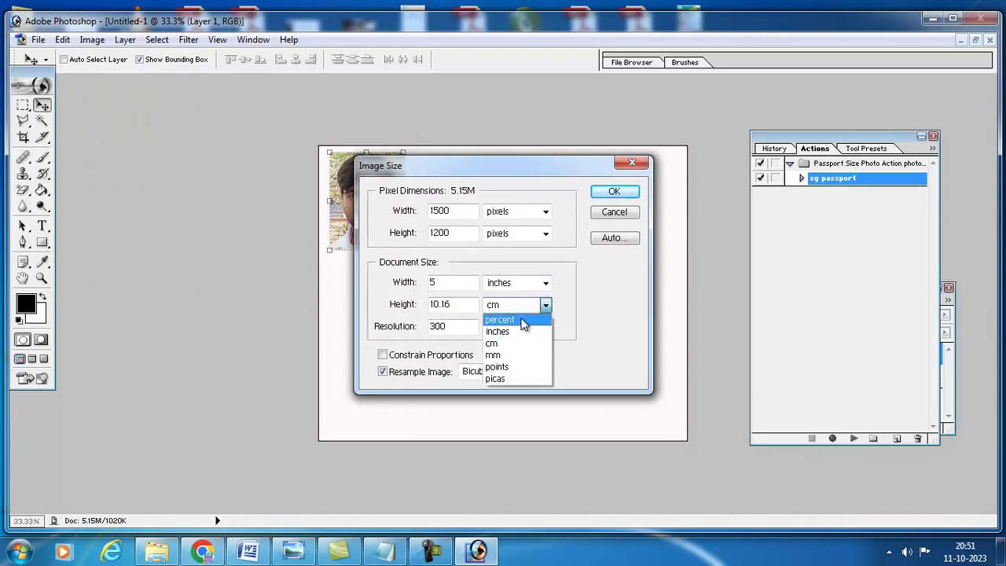
pyautogui.click(516, 331)
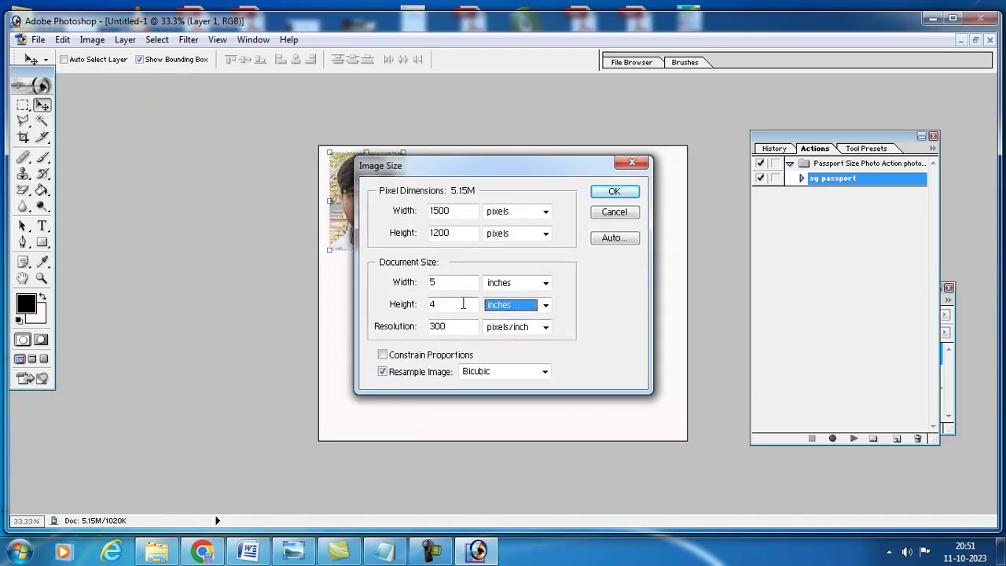
pyautogui.doubleClick(432, 281)
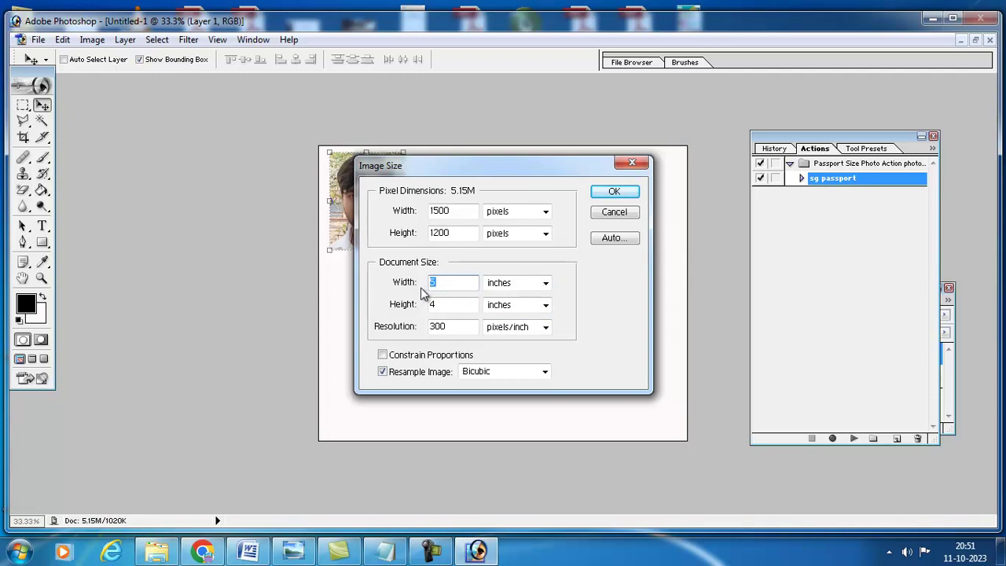
pyautogui.write('6')
pyautogui.click(615, 193)
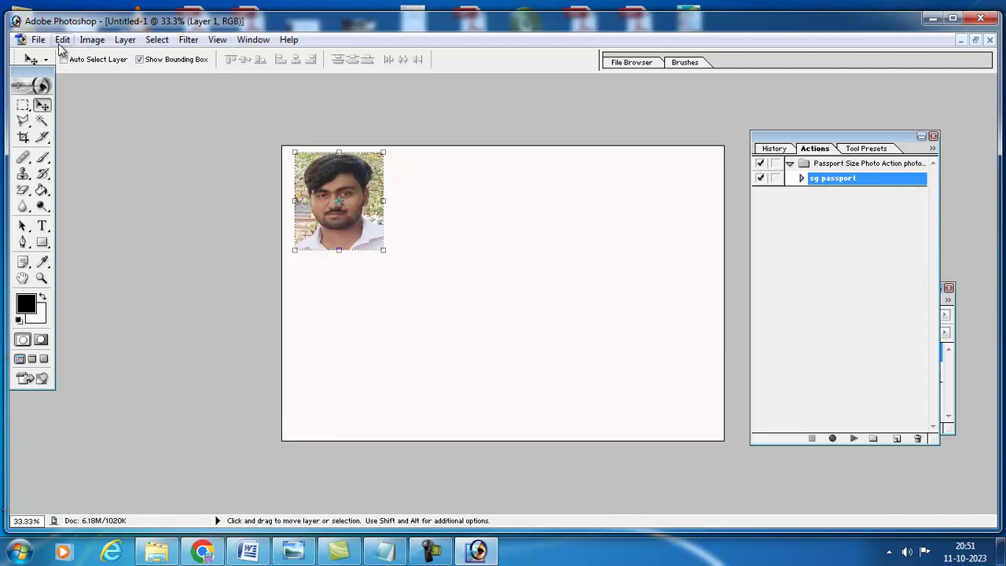
# Check Image Size again in inches to confirm 6 x 4 at 300 pixels/inch
pyautogui.click(91, 39)
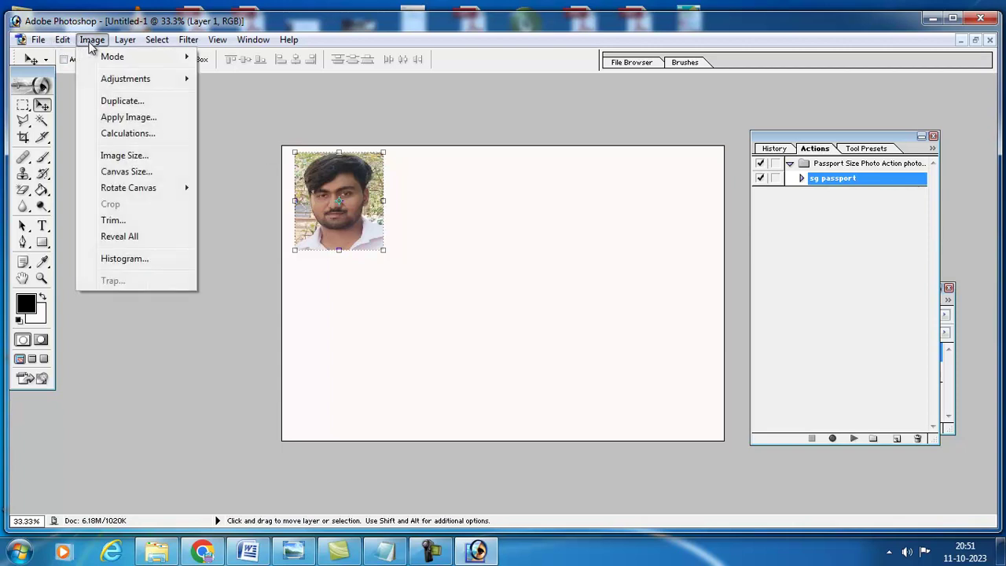
pyautogui.click(153, 156)
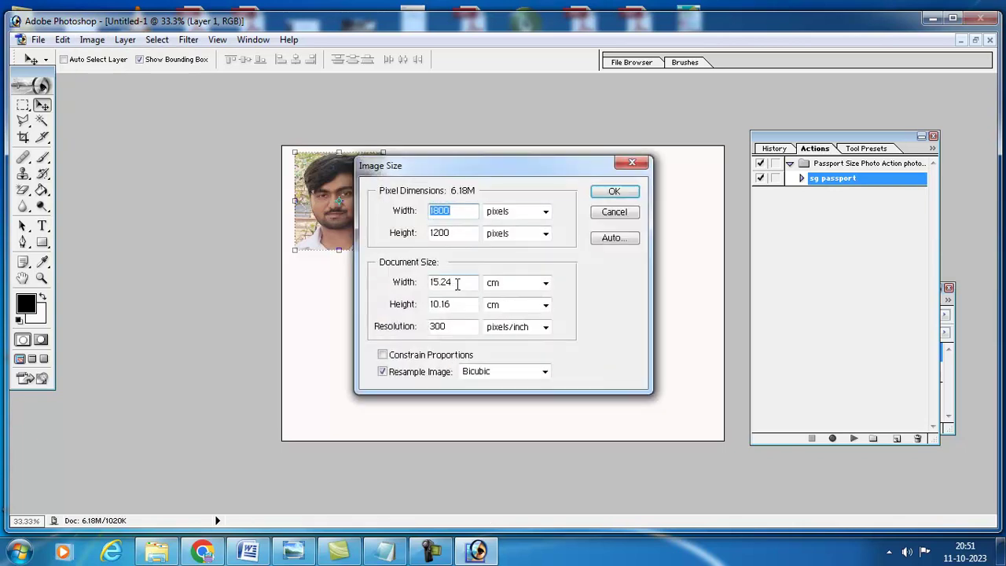
pyautogui.click(525, 285)
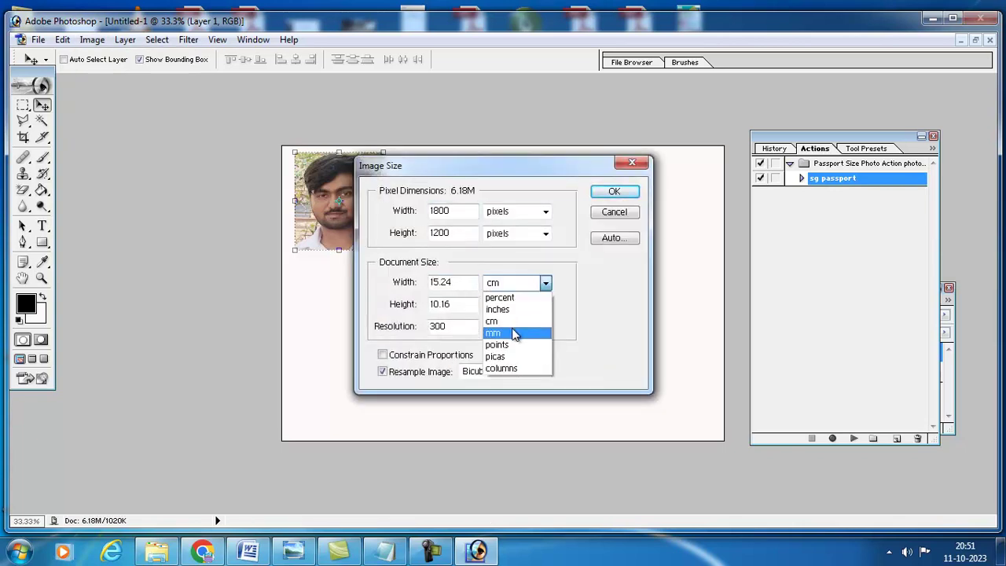
pyautogui.click(506, 309)
pyautogui.click(514, 305)
pyautogui.click(502, 331)
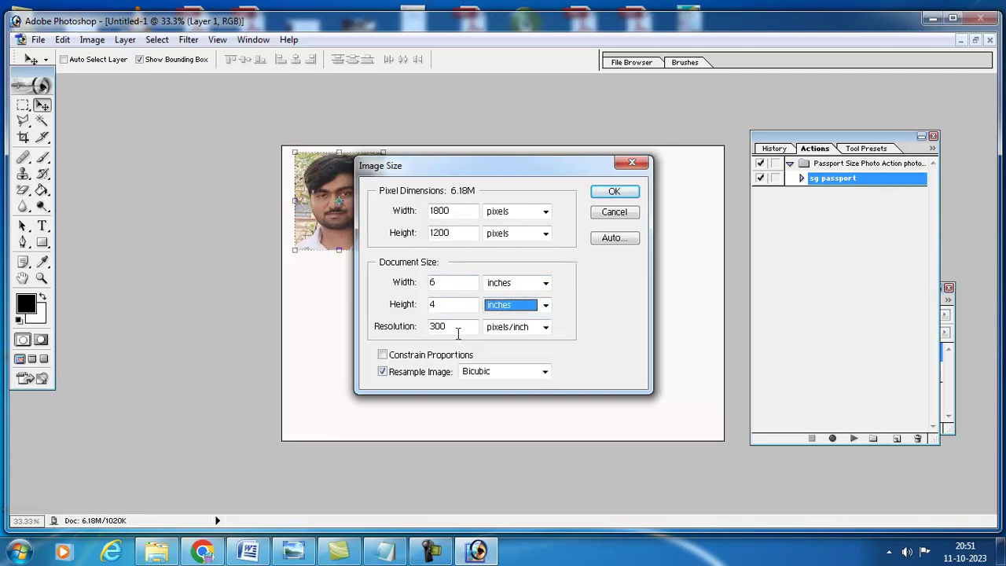
pyautogui.click(619, 192)
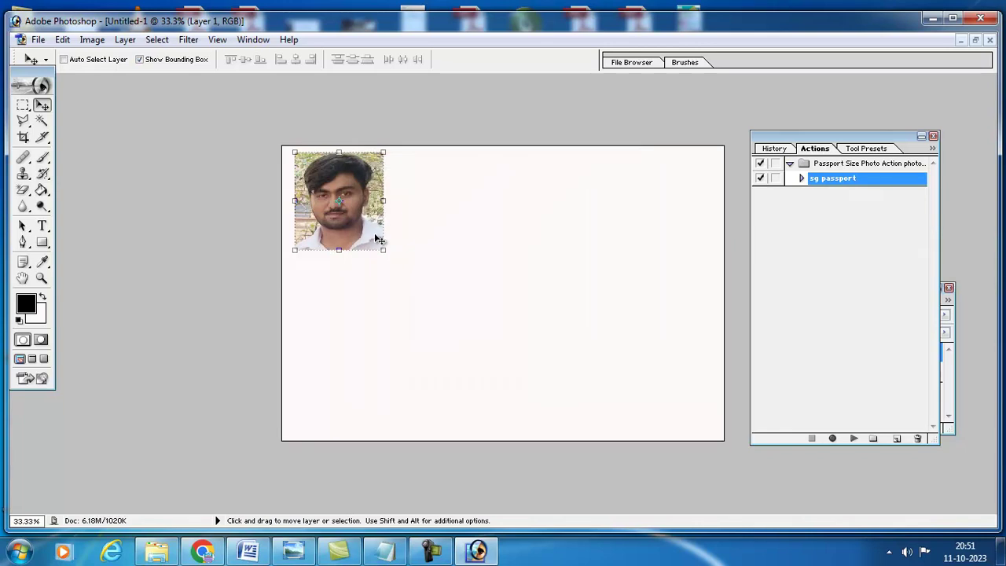
# Scale the portrait to about 116%, move it to the top-left corner, and apply
pyautogui.moveTo(382, 253)
pyautogui.mouseDown()
pyautogui.moveTo(395, 272)
pyautogui.moveTo(371, 253)
pyautogui.mouseUp()
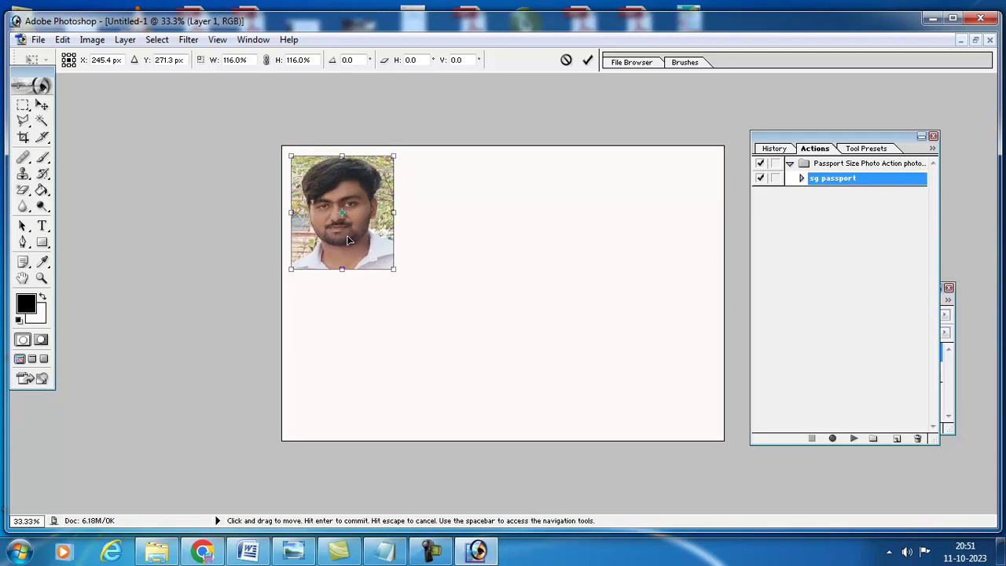
pyautogui.moveTo(373, 239)
pyautogui.mouseDown()
pyautogui.moveTo(425, 240)
pyautogui.moveTo(373, 233)
pyautogui.mouseUp()
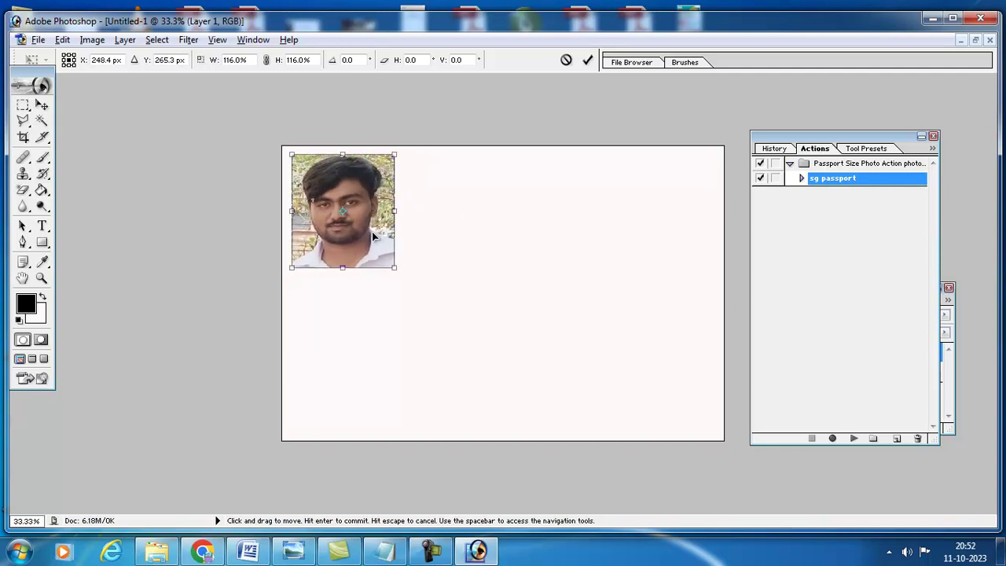
pyautogui.press('Return')
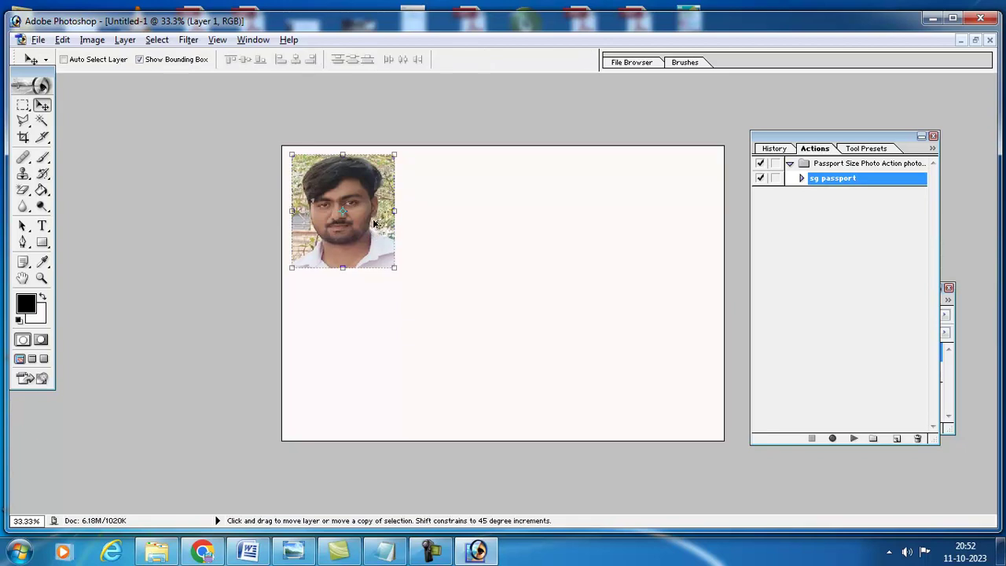
# Copy the portrait across the top row and nudge the fourth copy down to line up
pyautogui.hotkey('ctrl', 'd')
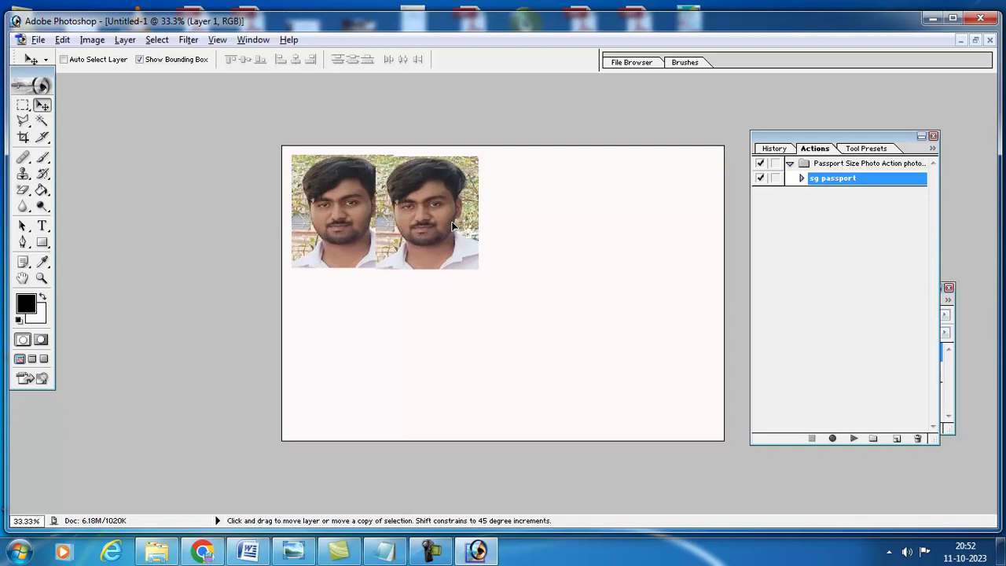
pyautogui.moveTo(452, 226); pyautogui.dragTo(707, 233)
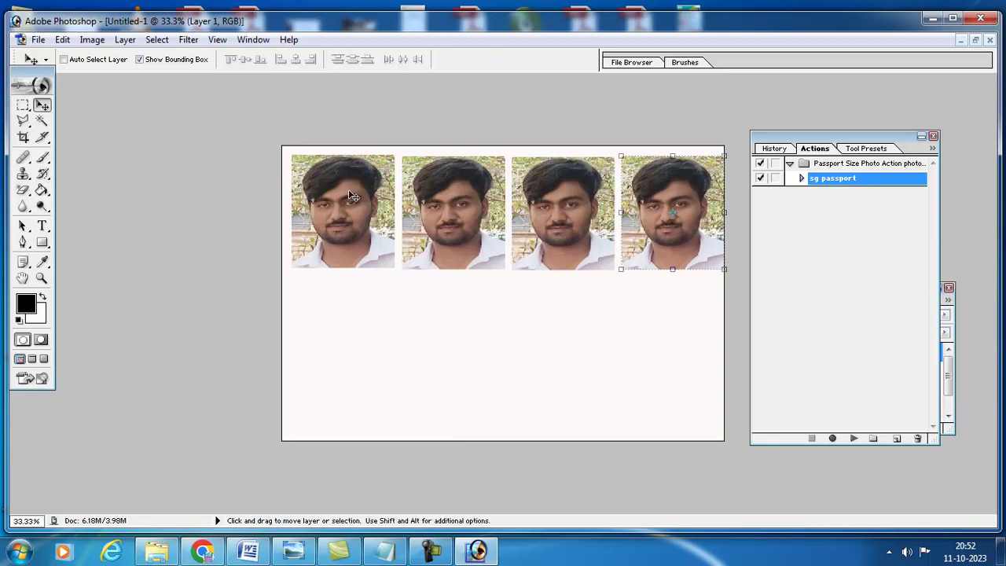
pyautogui.hotkey('ctrl', 'd')
pyautogui.press('Down')
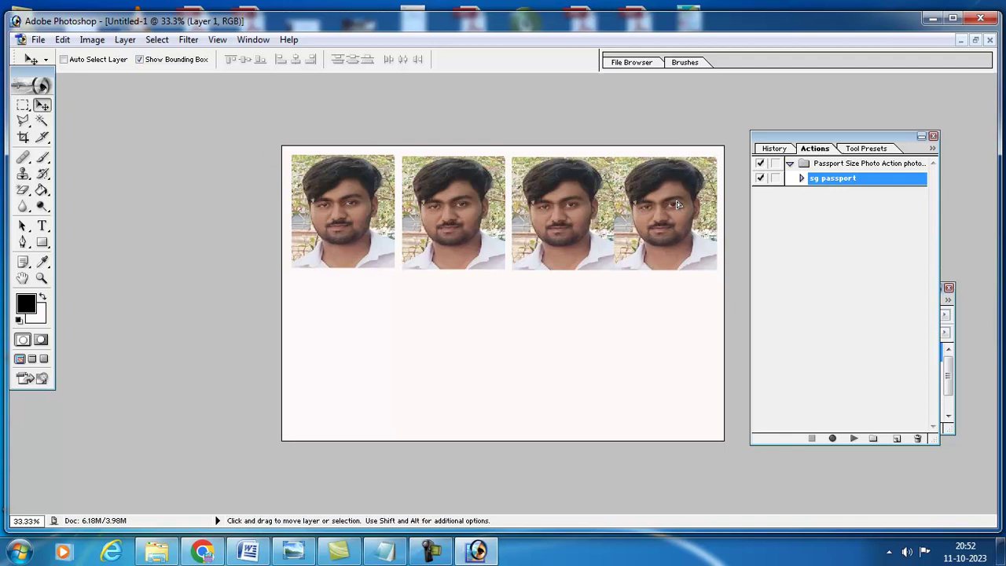
pyautogui.press('Down')
pyautogui.hotkey('ctrl', 'shift', 'd')
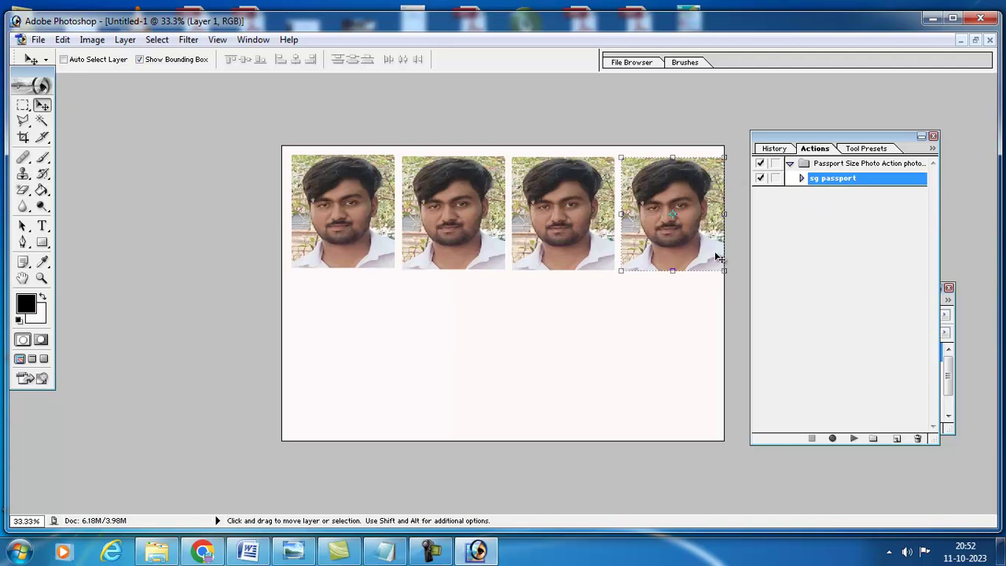
# Place copies in the bottom row and resize the first bottom-row copy to match the others
pyautogui.moveTo(703, 255); pyautogui.dragTo(695, 407)
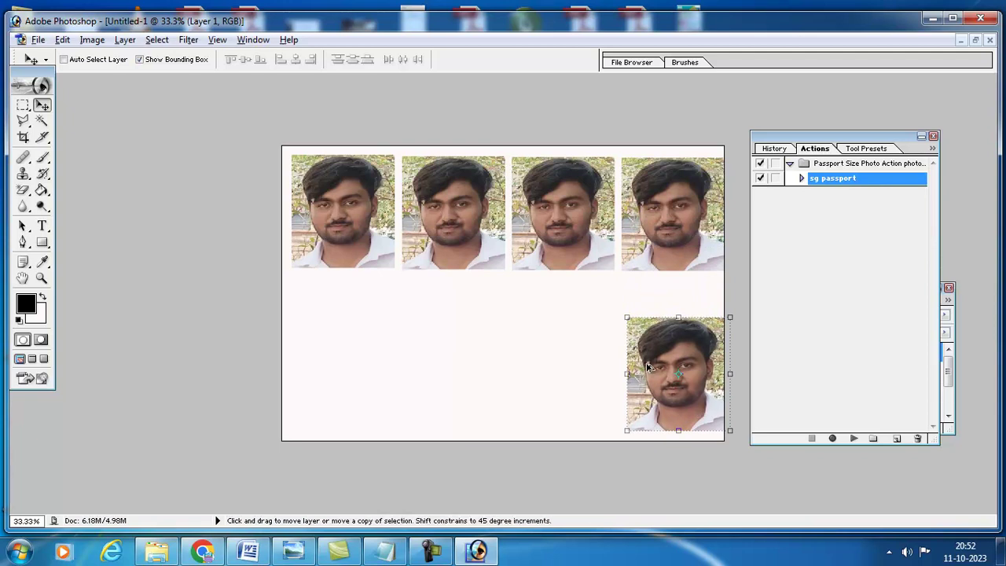
pyautogui.moveTo(652, 371); pyautogui.dragTo(320, 388)
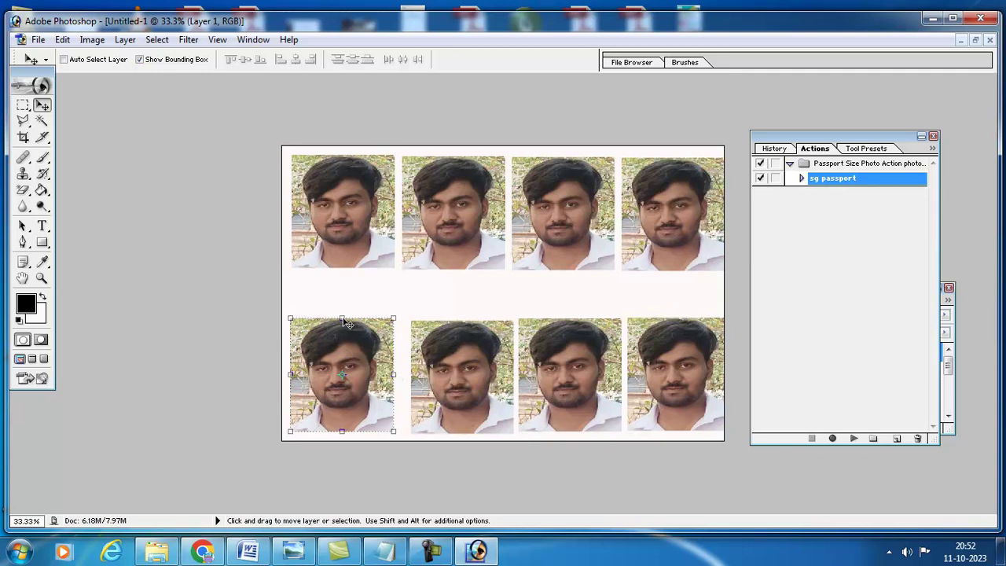
pyautogui.moveTo(341, 317); pyautogui.dragTo(352, 293)
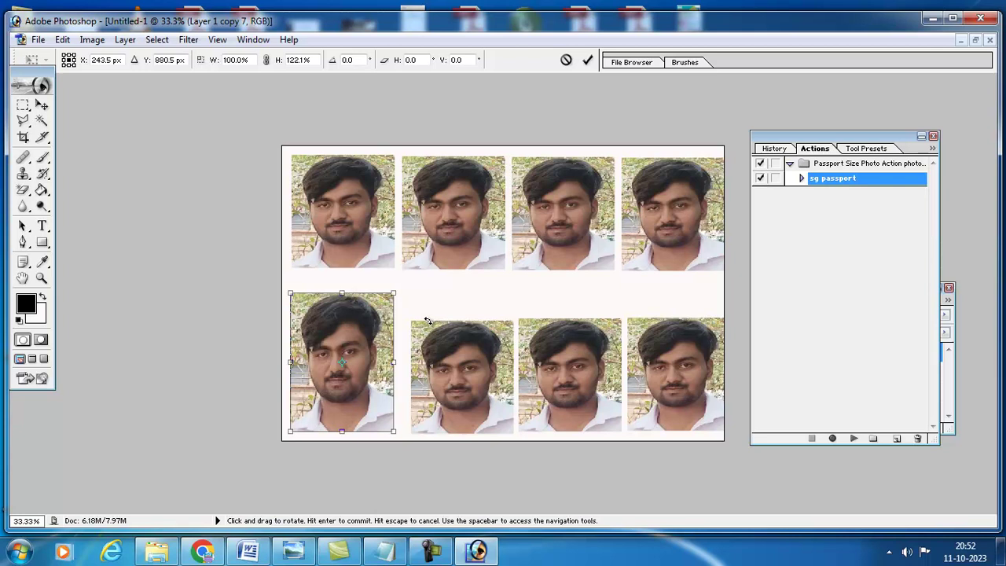
pyautogui.press('Return')
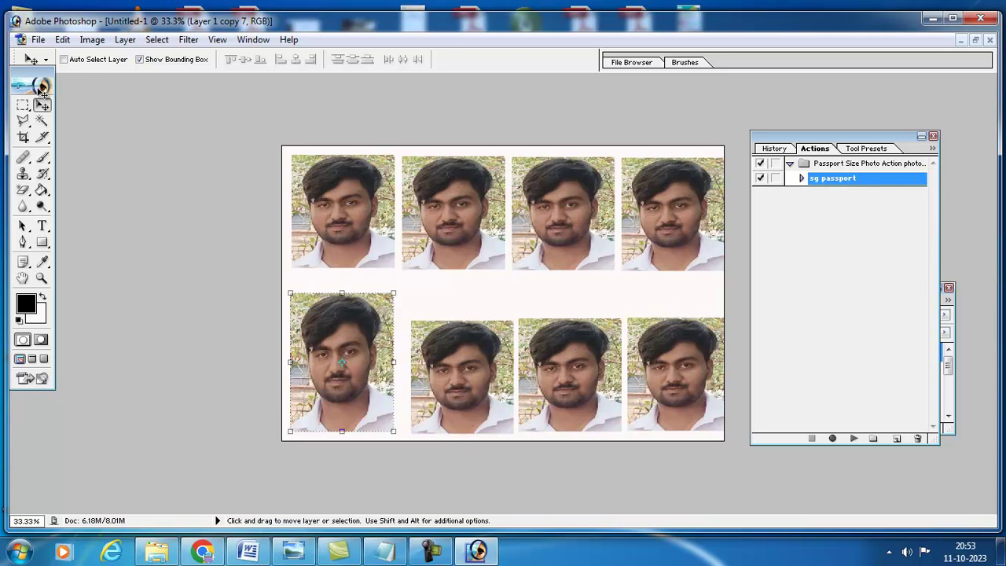
pyautogui.moveTo(393, 293); pyautogui.dragTo(388, 312)
pyautogui.press('Return')
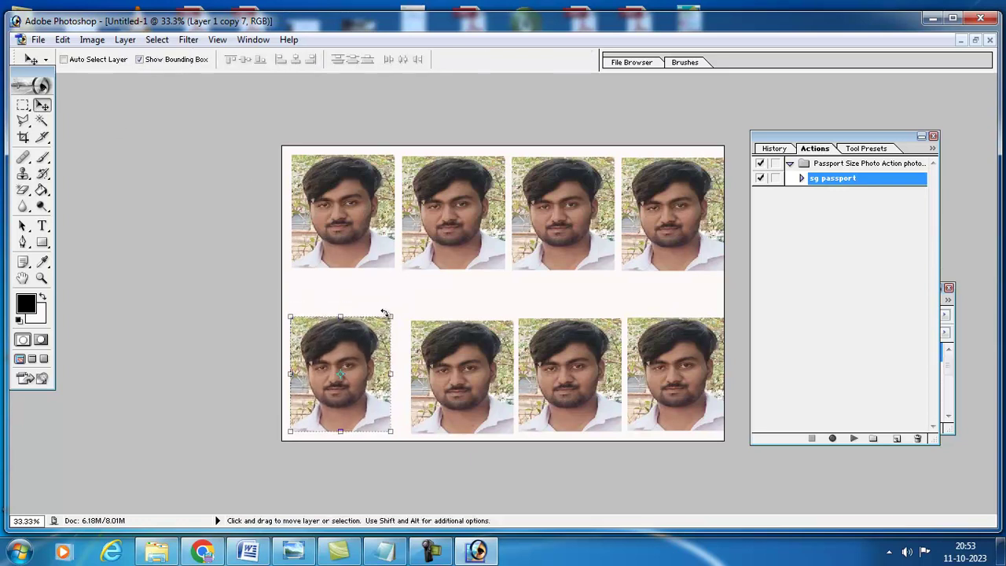
# Save As JPEG named '6x4=1', accepting the Low quality 4 JPEG options
pyautogui.click(37, 39)
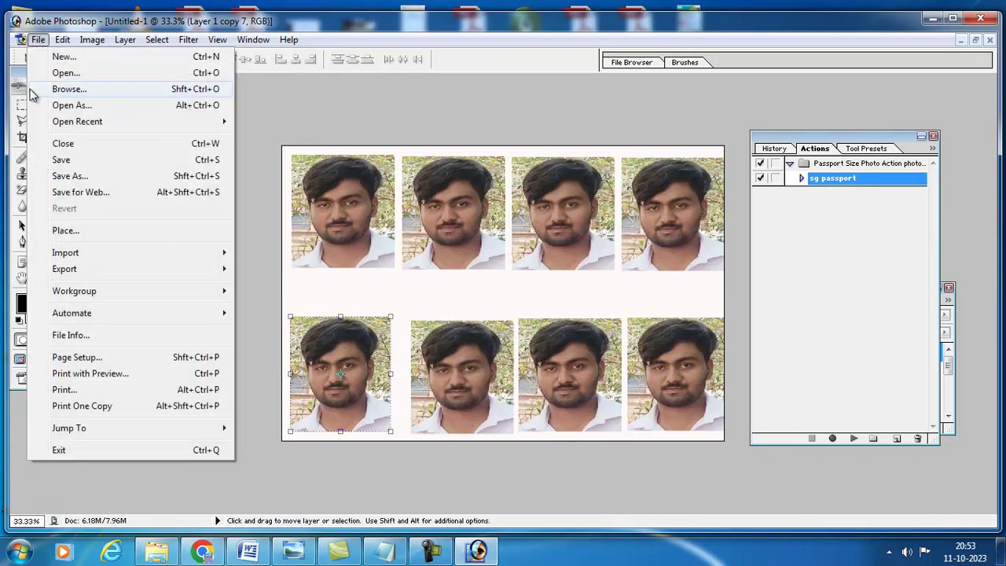
pyautogui.click(86, 182)
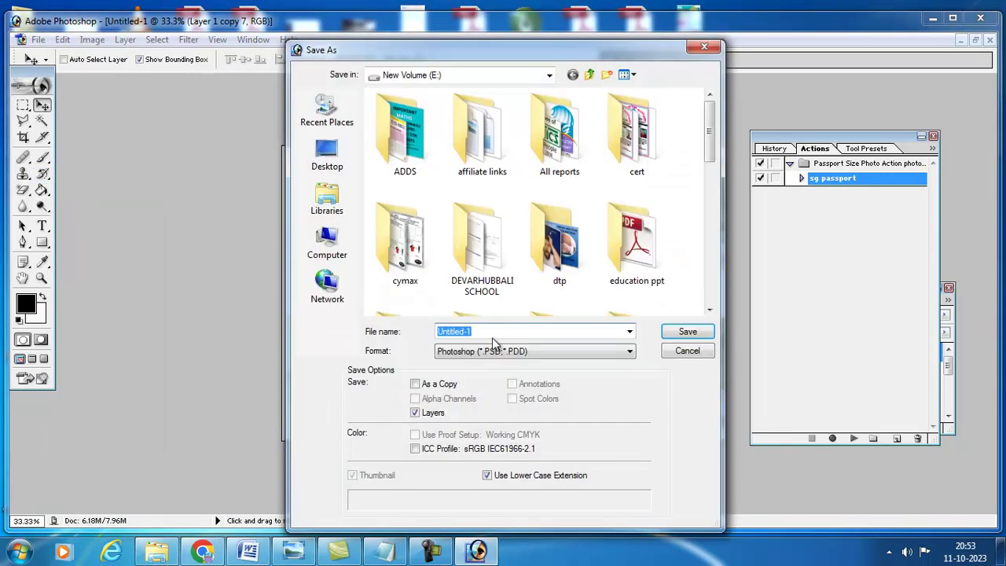
pyautogui.click(526, 350)
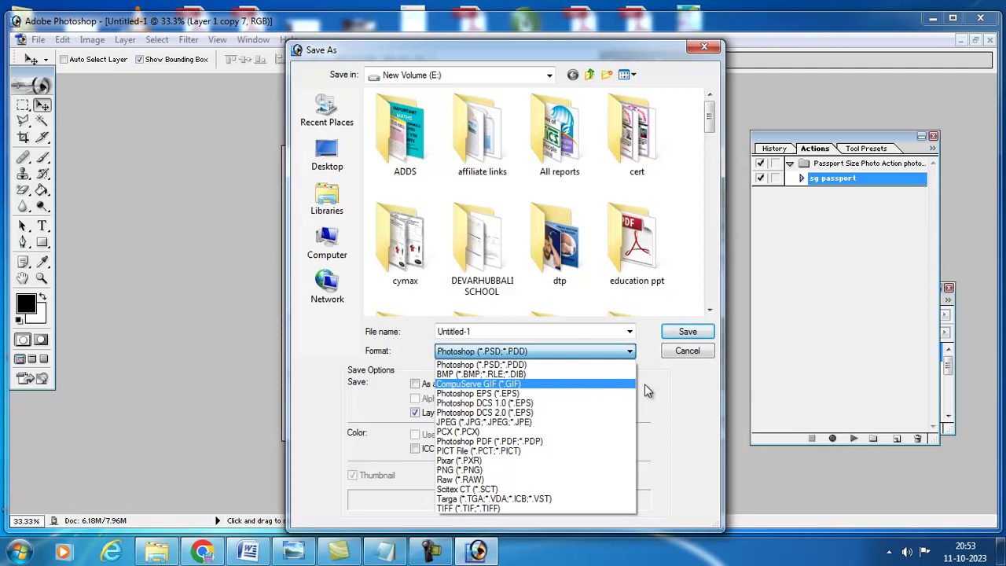
pyautogui.click(520, 424)
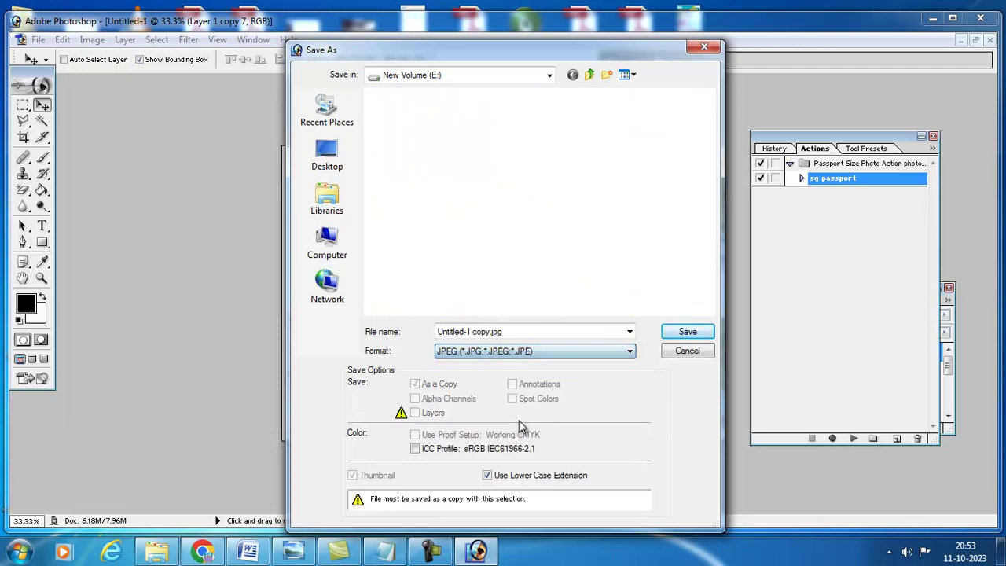
pyautogui.click(523, 333)
pyautogui.write('6x4=1')
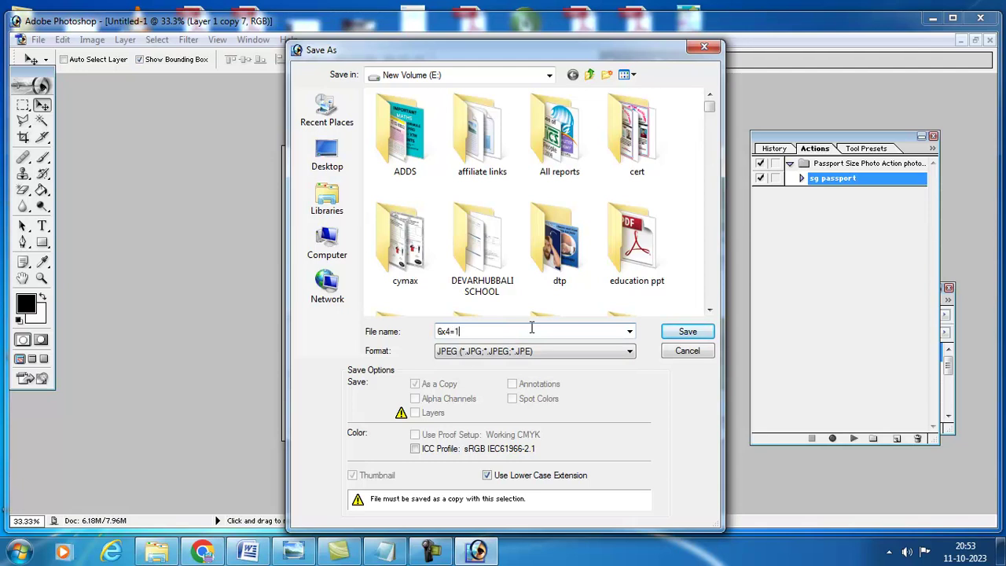
pyautogui.click(676, 332)
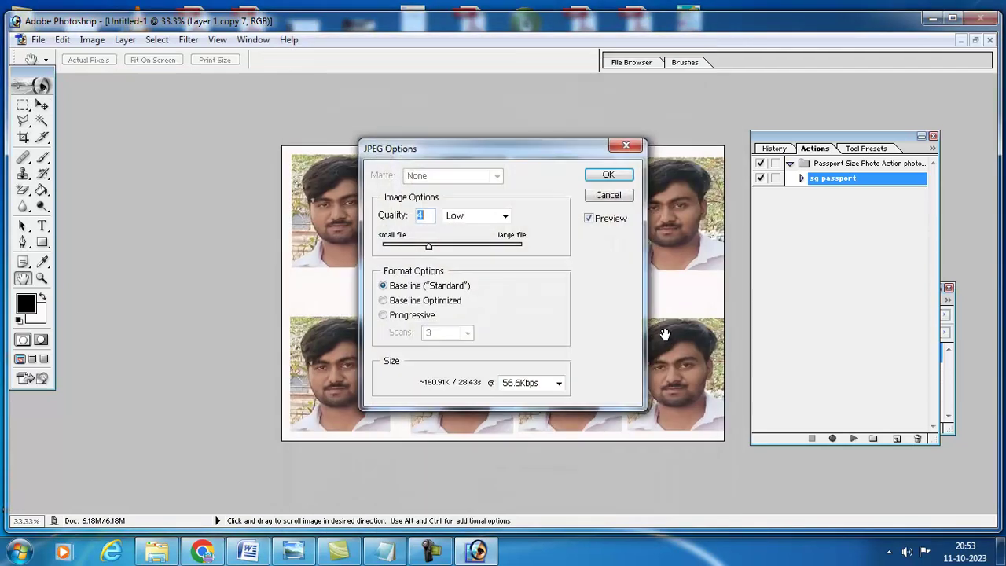
pyautogui.click(608, 174)
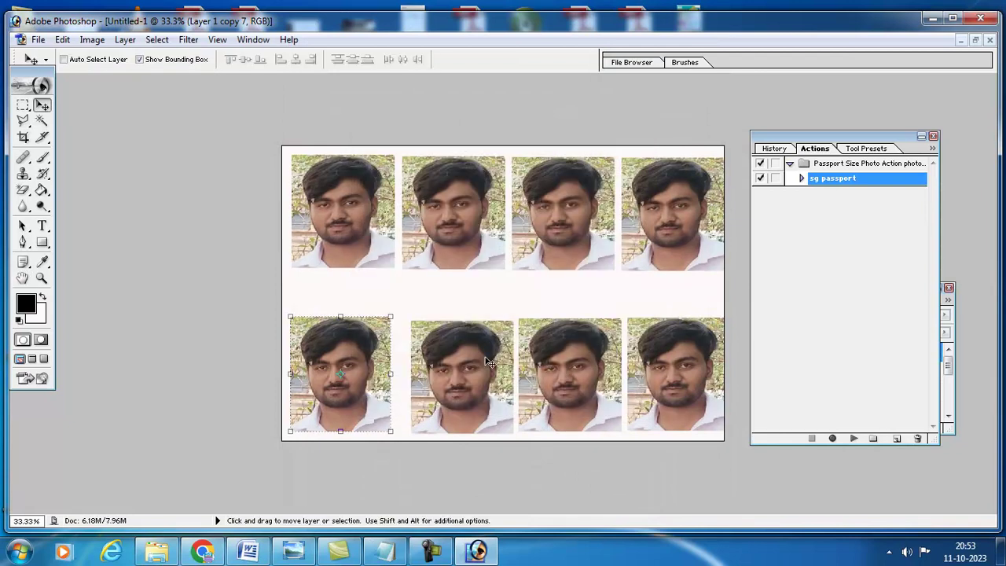
# Close Photoshop and decline saving changes to Untitled-1
pyautogui.click(979, 23)
pyautogui.click(509, 226)
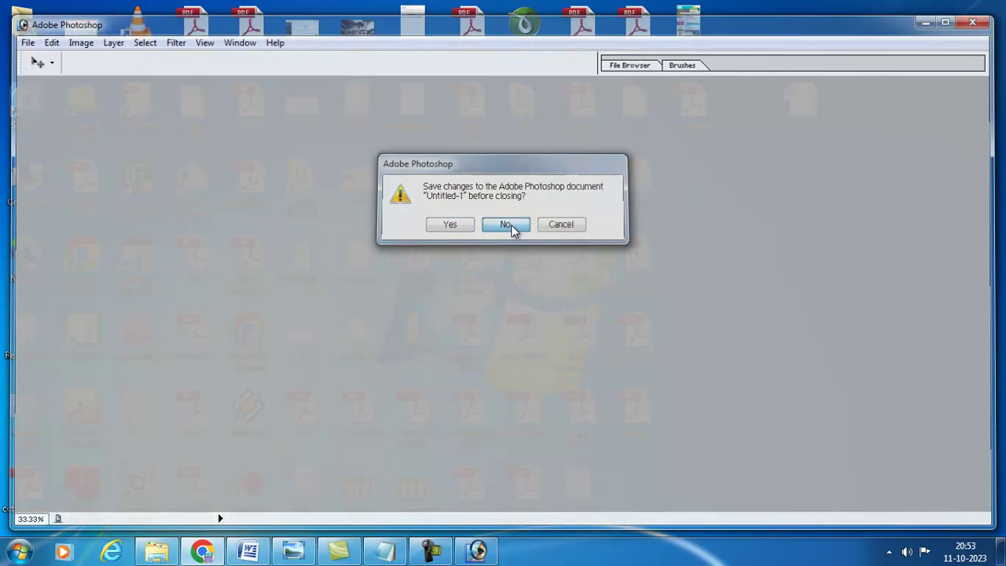